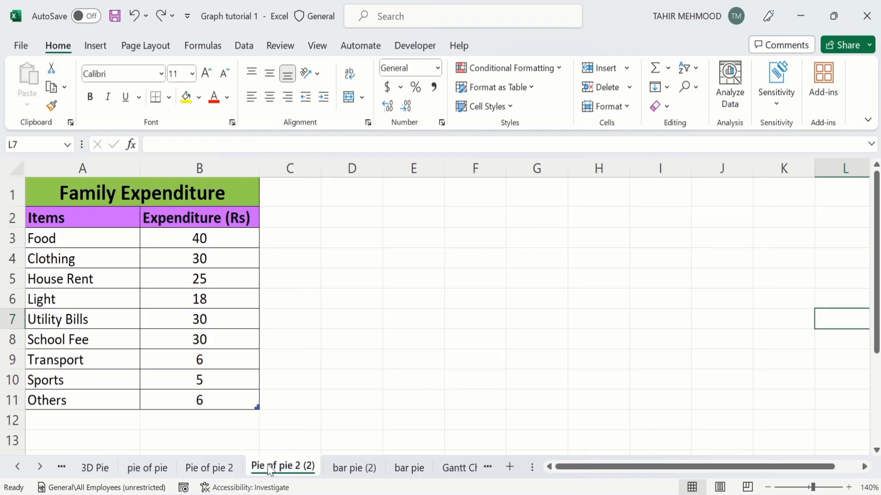
Step: Select A3:B11 and open the Insert tab's Pie or Doughnut chart type list
click(270, 466)
click(229, 399)
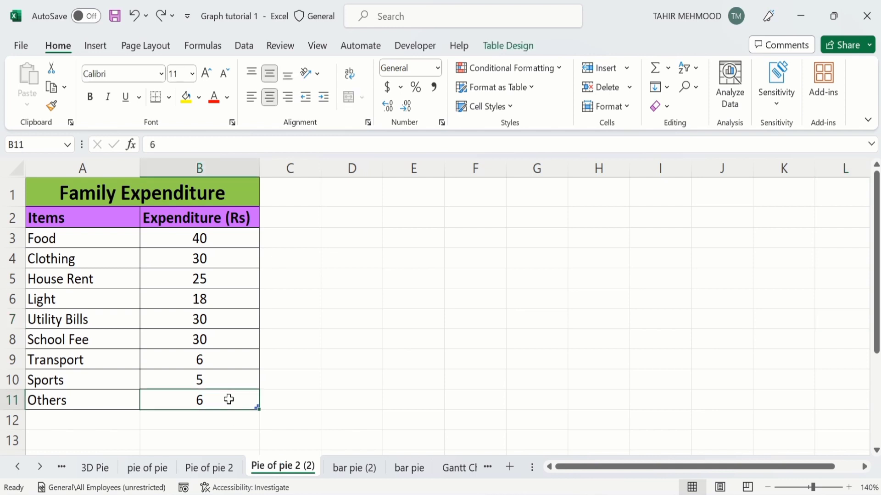
drag(228, 400, 107, 245)
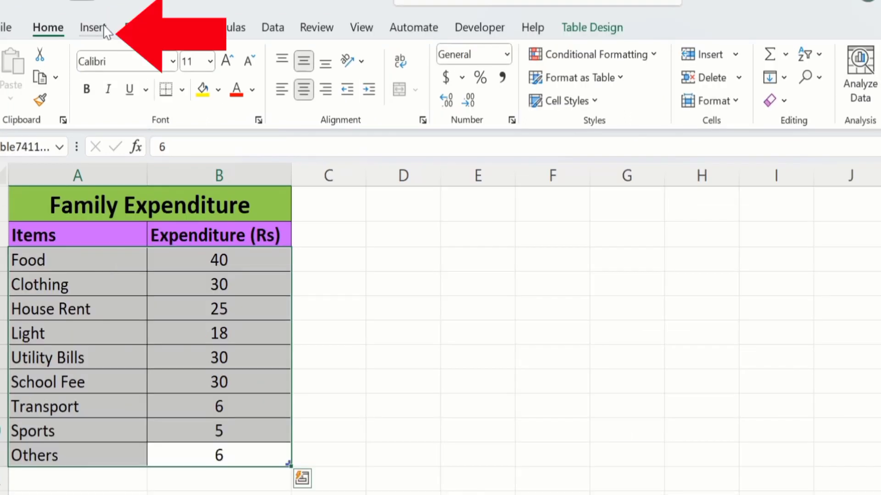
click(104, 46)
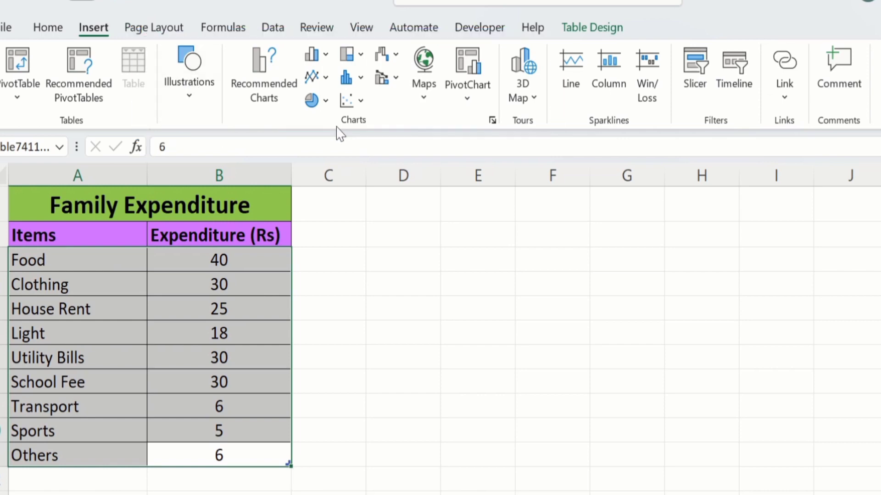
click(326, 101)
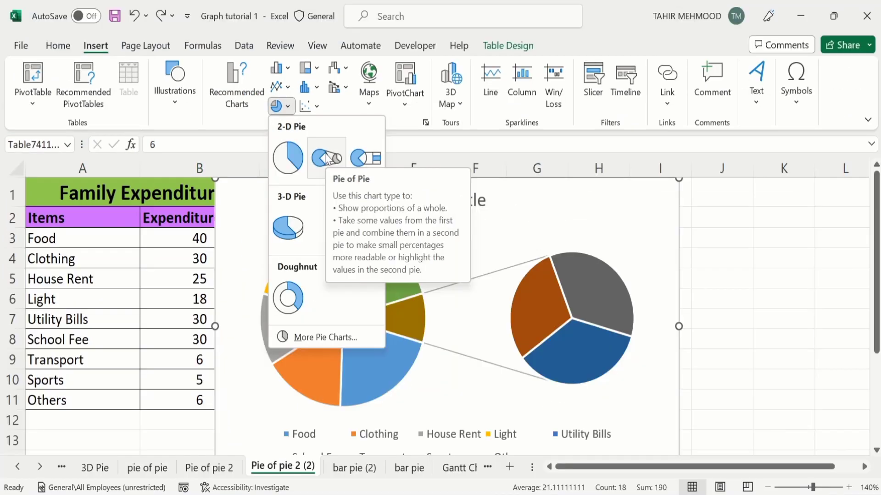
Step: Insert a Pie of Pie chart, move it right of the table, and zoom to 130%
click(326, 156)
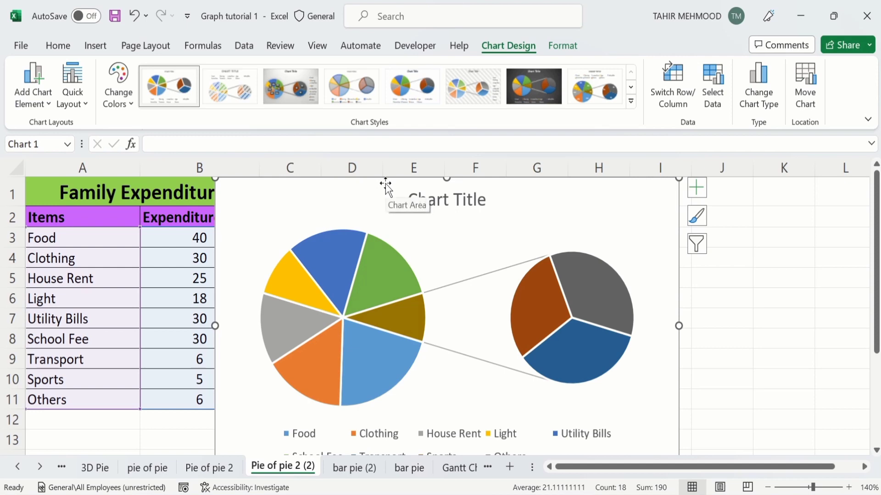
drag(386, 184, 457, 183)
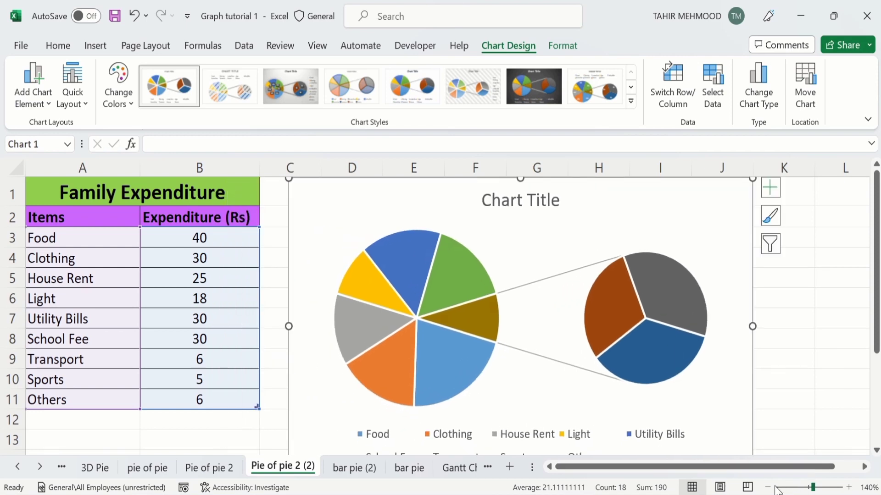
click(768, 487)
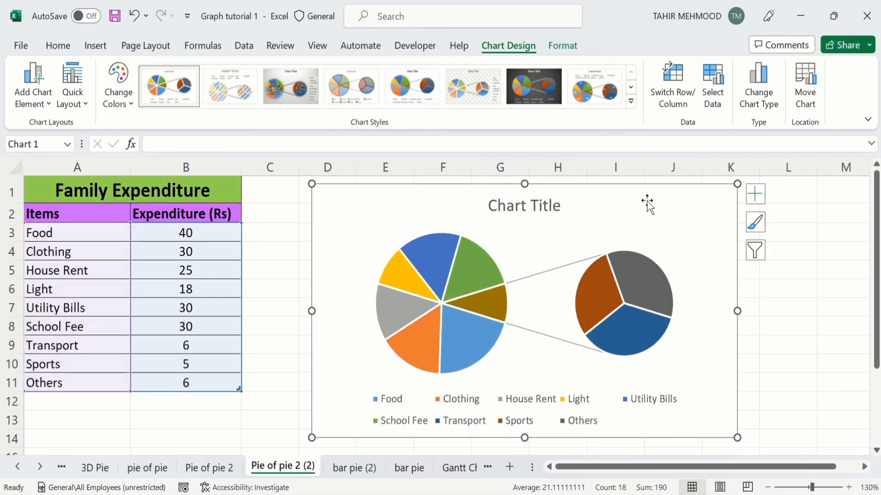
Step: Turn on Data Labels and turn off the Legend from the chart's Chart Elements list
click(772, 330)
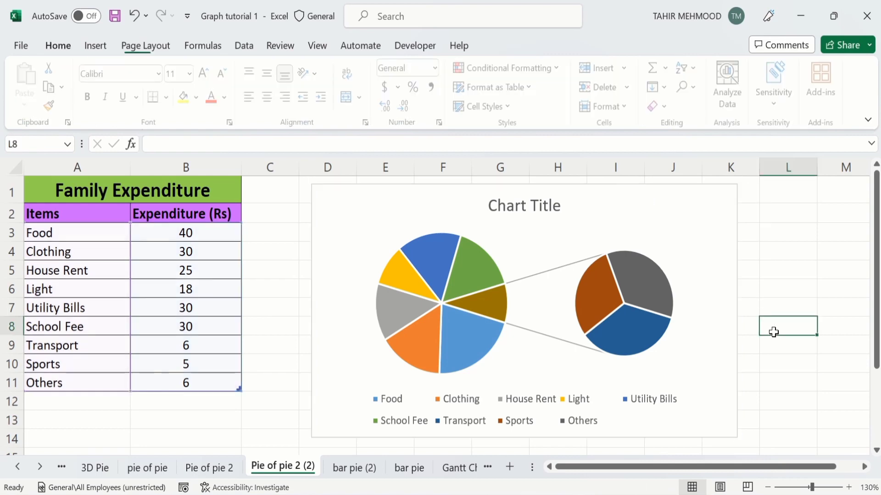
click(706, 220)
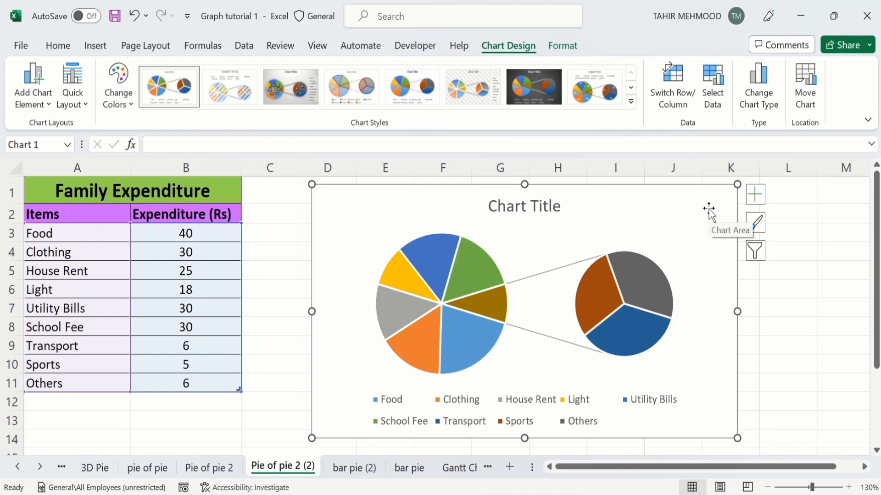
click(758, 201)
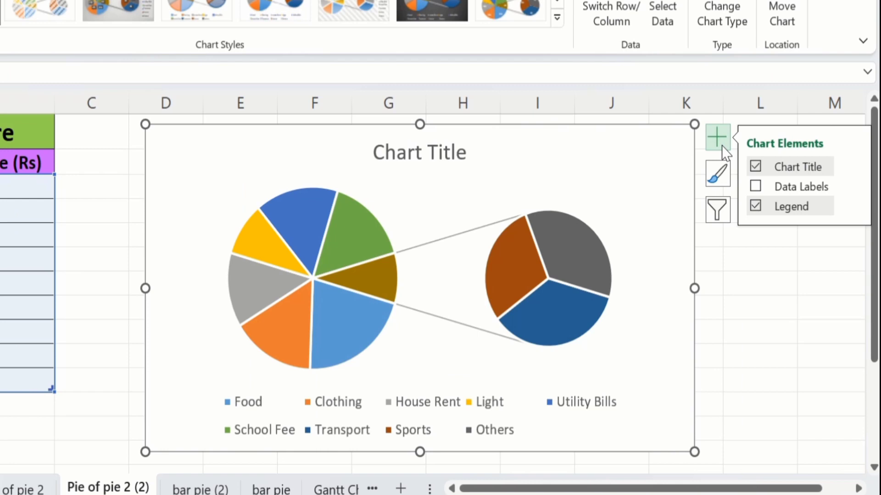
click(754, 188)
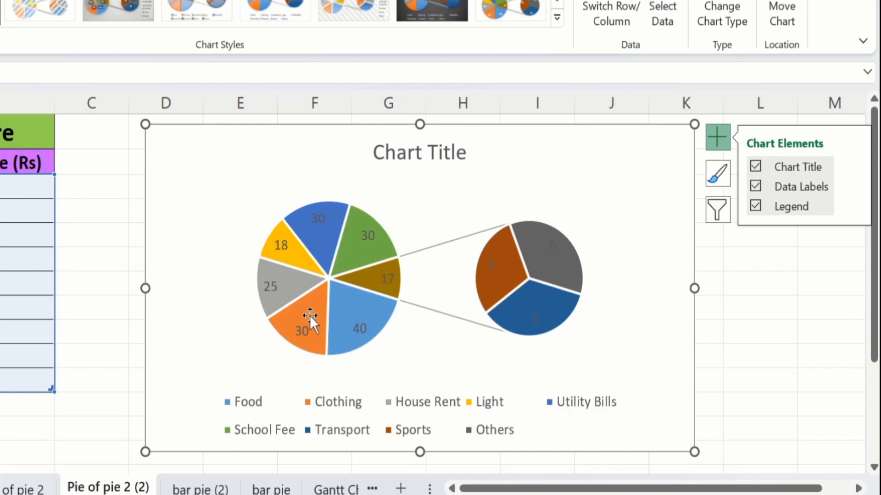
click(755, 207)
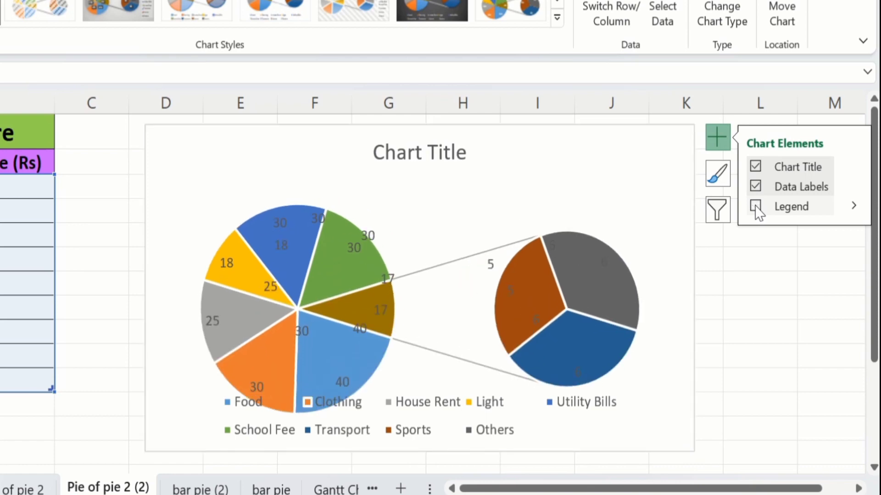
Step: Open Format Data Series for the pie series from its right-click menu
click(746, 317)
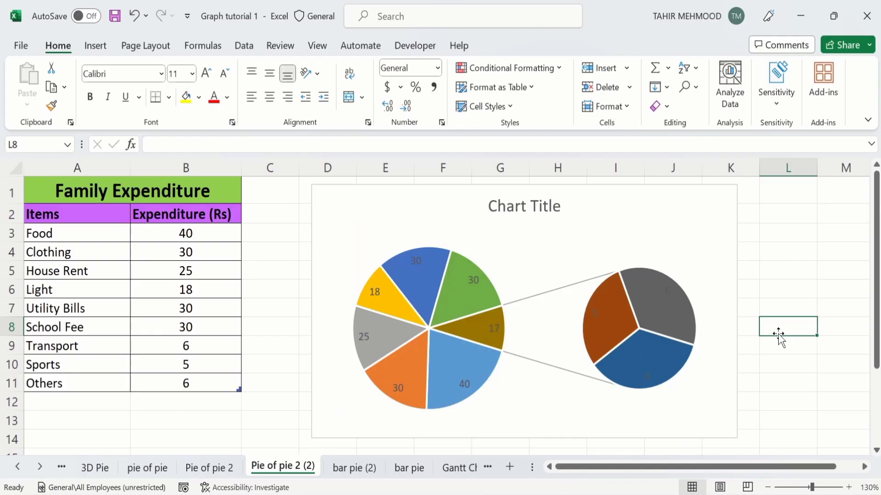
click(458, 293)
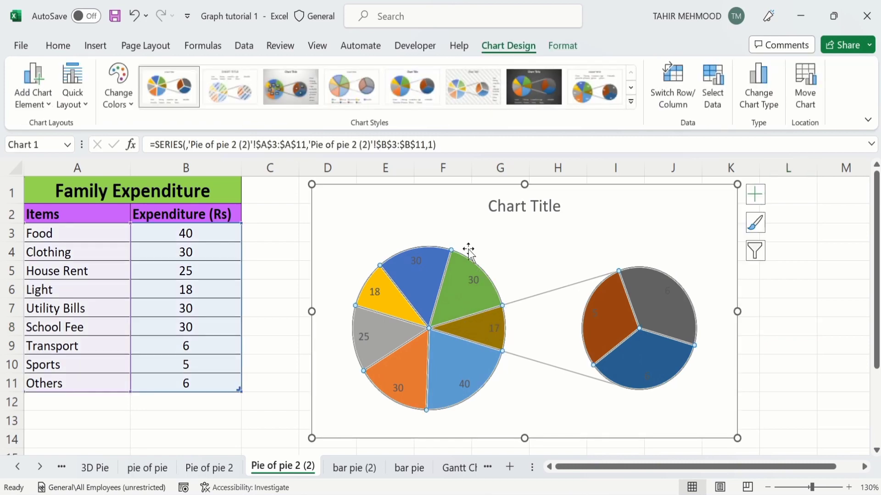
mouse_move(460, 296)
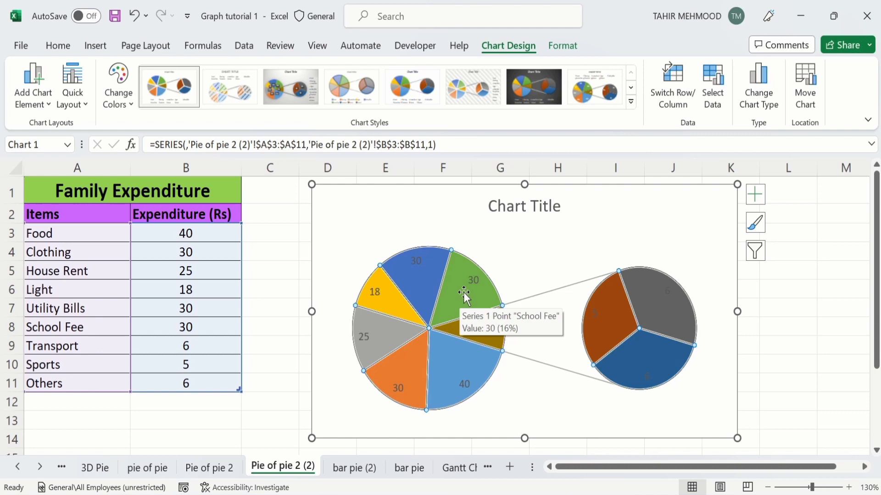
right_click(463, 293)
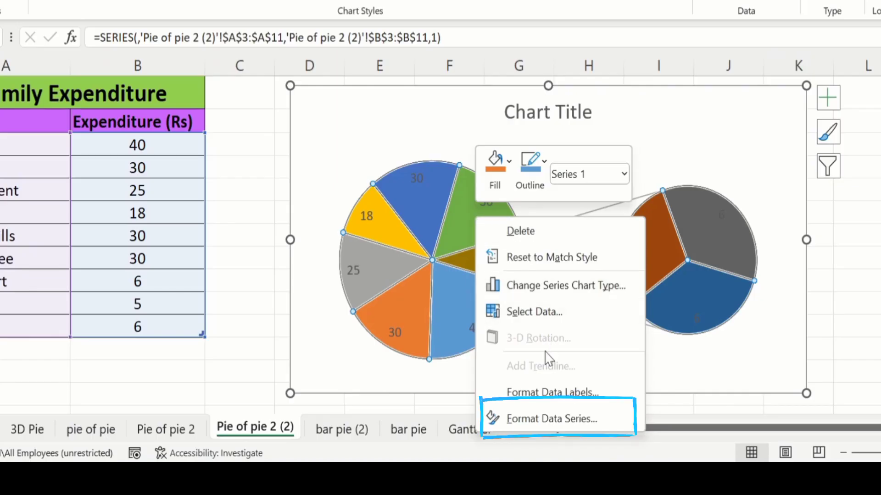
click(541, 420)
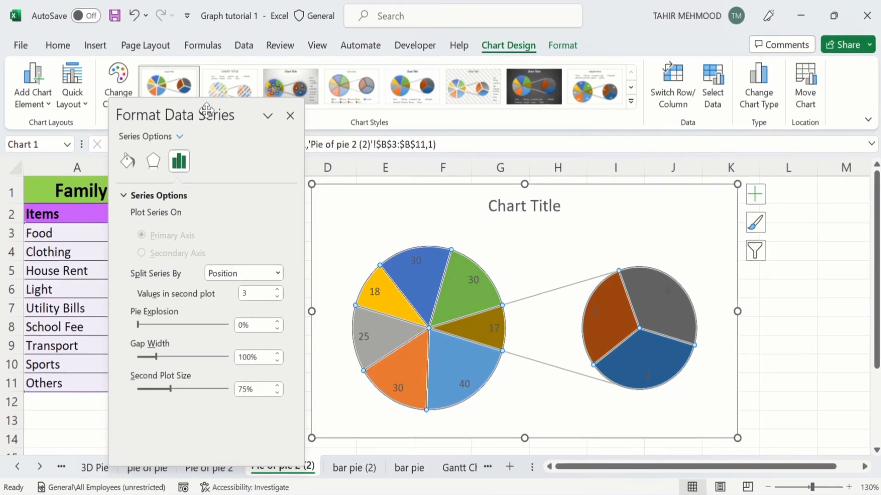
Step: Dock the Format Data Series pane on the right and set Values in second plot to 4
drag(204, 114, 802, 106)
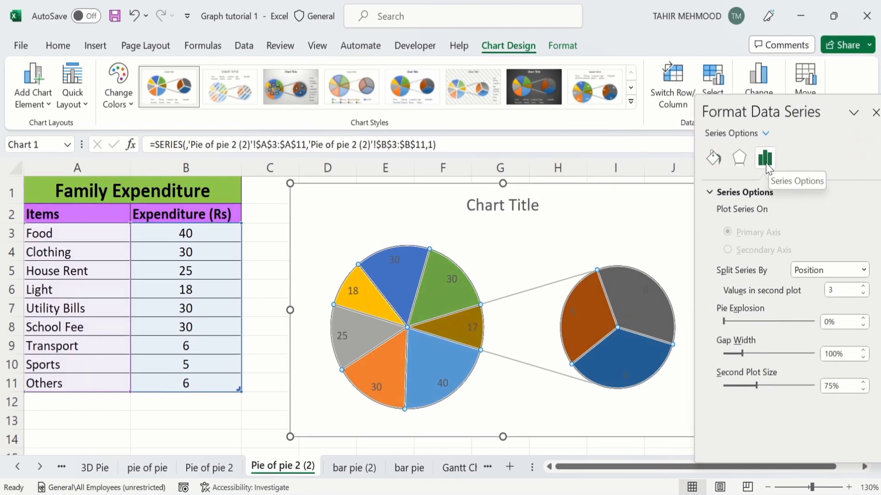
click(765, 161)
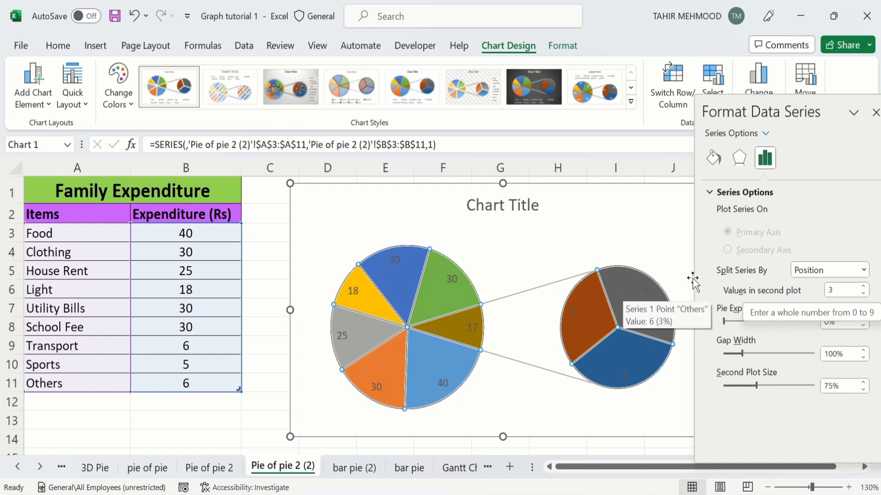
click(864, 286)
mouse_move(660, 323)
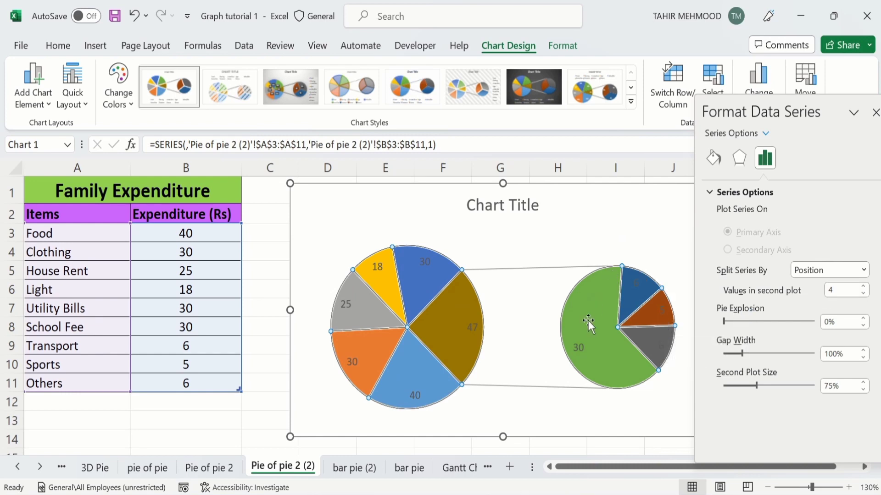
mouse_move(644, 296)
mouse_move(603, 326)
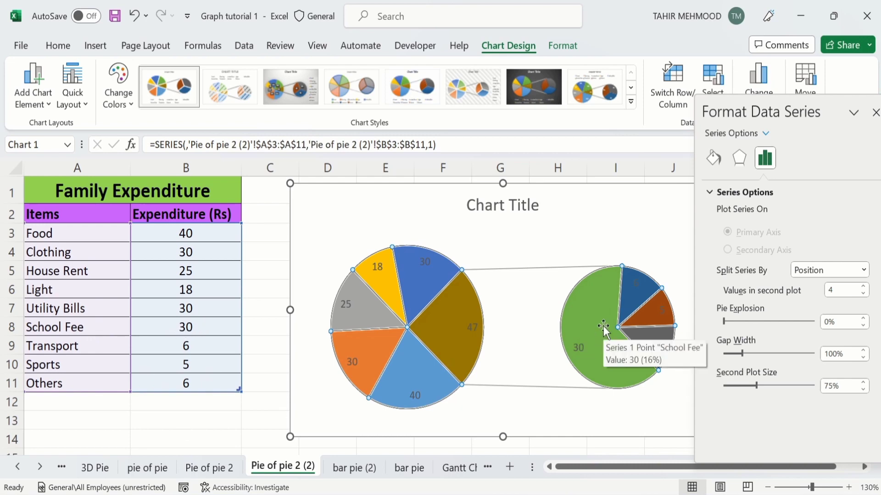
Step: Set Split Series By to Value with Values less than 10, then reselect the series
click(863, 271)
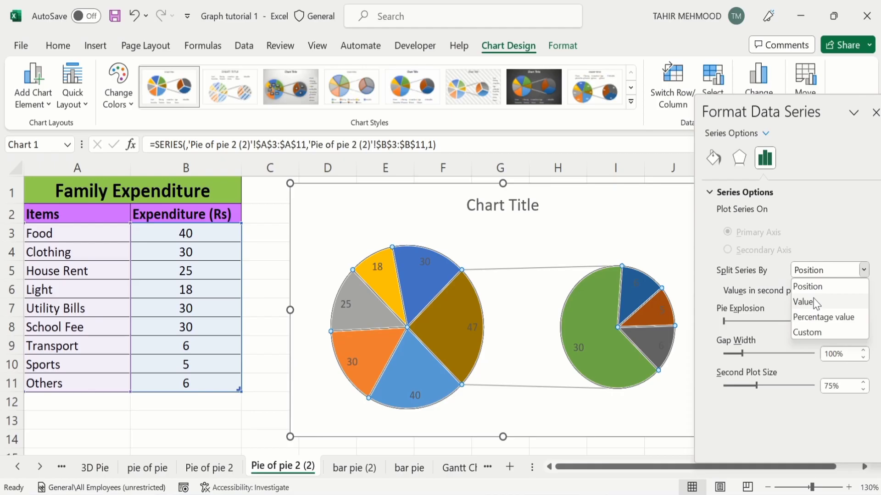
click(775, 288)
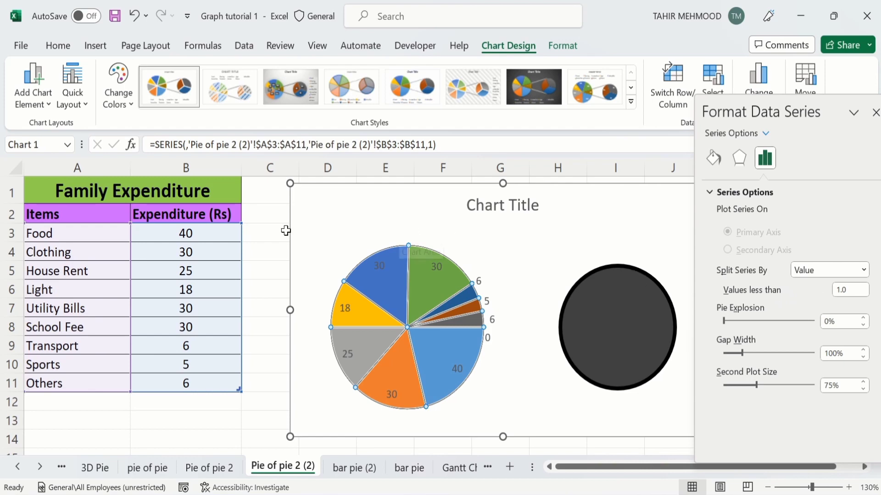
mouse_move(638, 345)
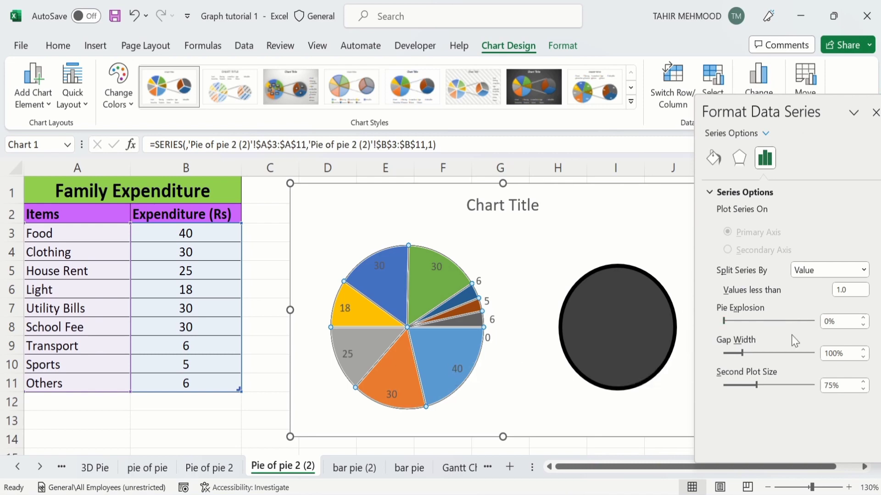
double_click(835, 321)
key(BackSpace)
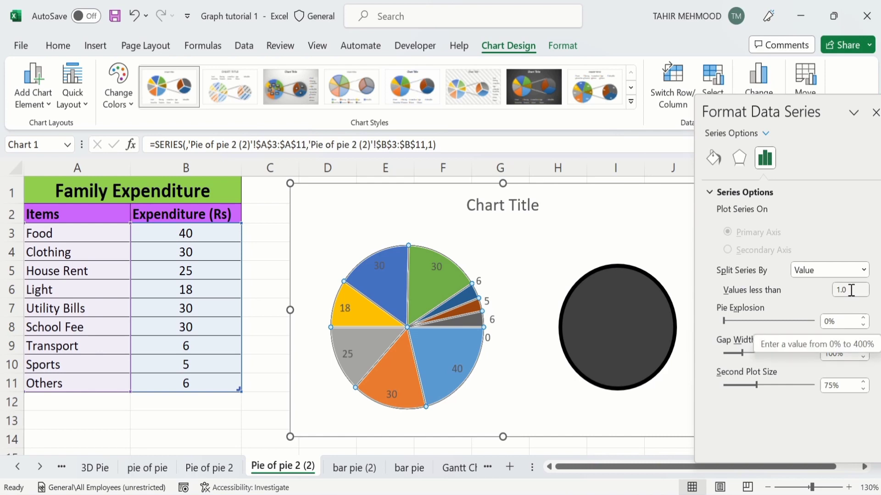
click(850, 290)
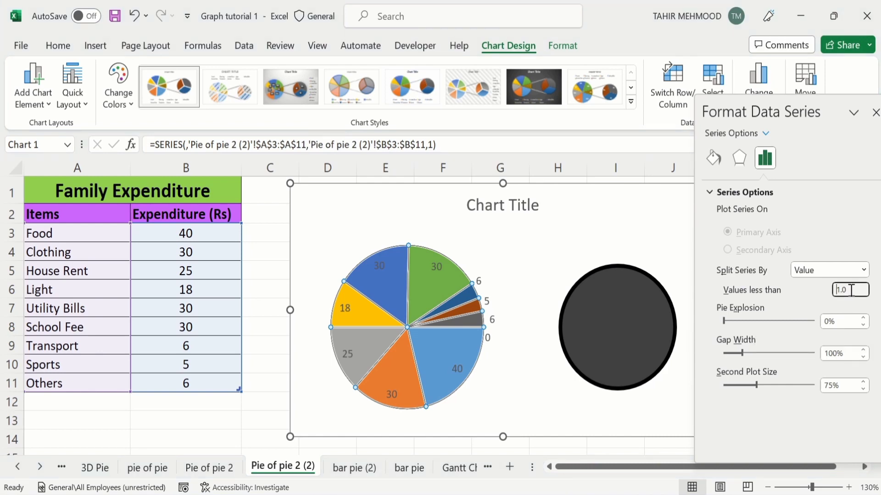
key(BackSpace)
key(BackSpace)
key(BackSpace)
text(10)
click(260, 365)
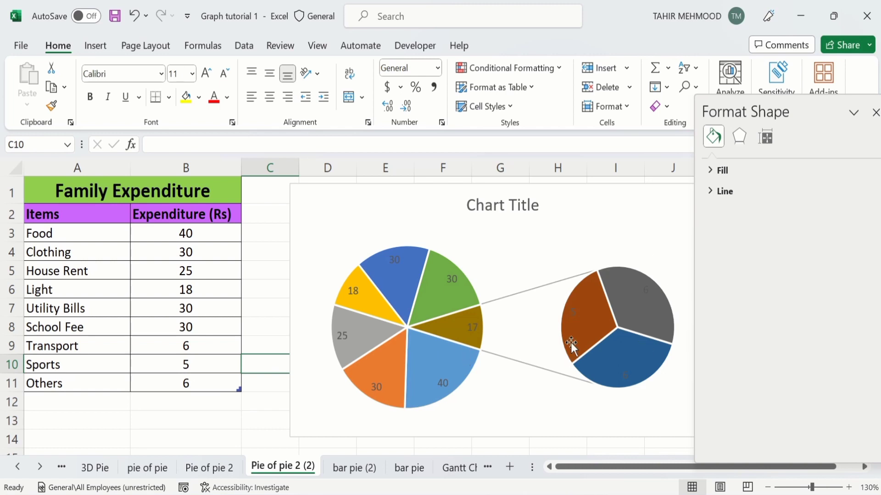
mouse_move(629, 298)
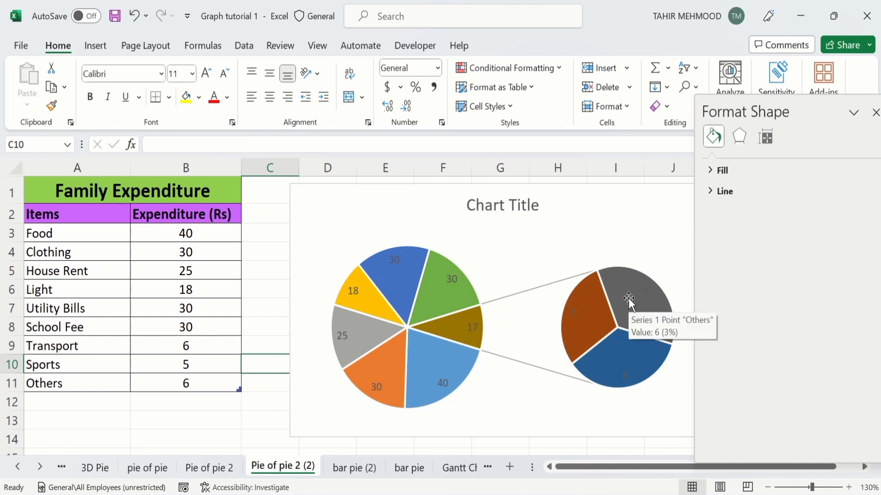
click(439, 293)
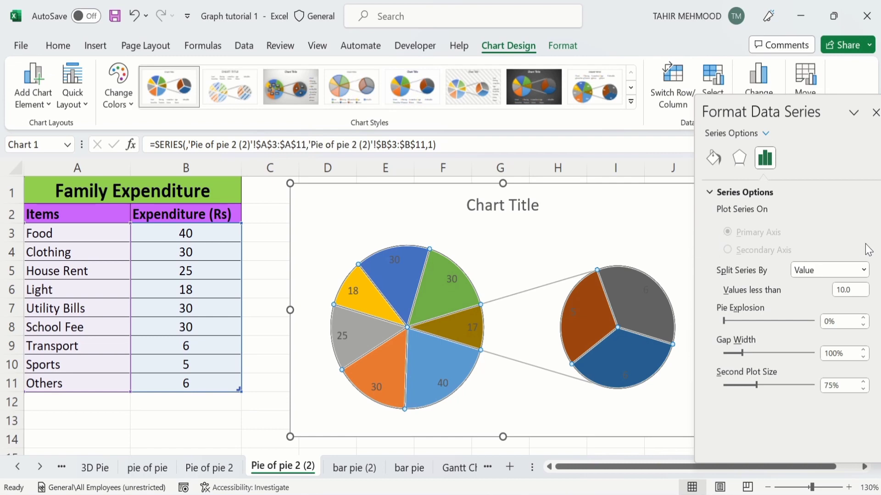
Step: Switch Split Series By to Percentage value, then change it to Custom
click(864, 270)
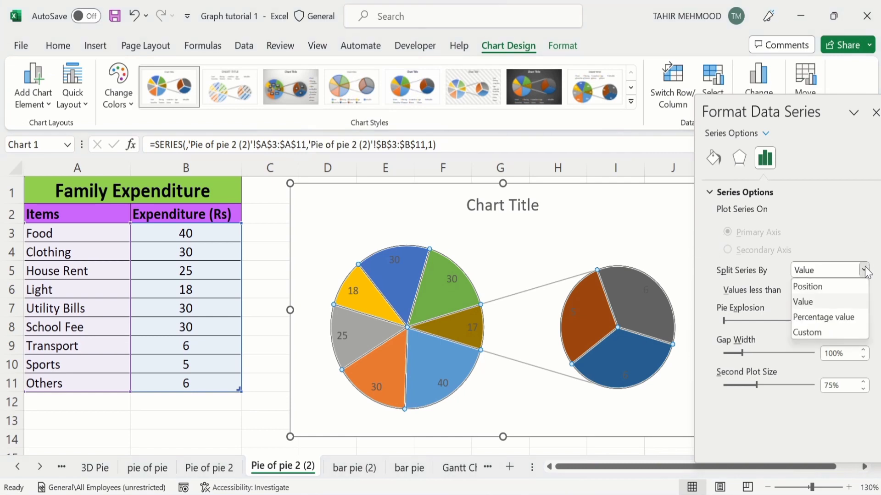
click(828, 317)
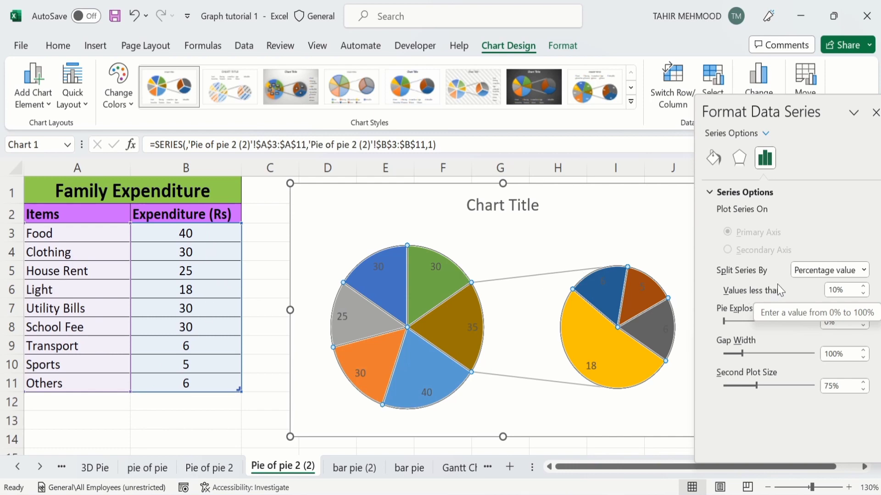
click(864, 271)
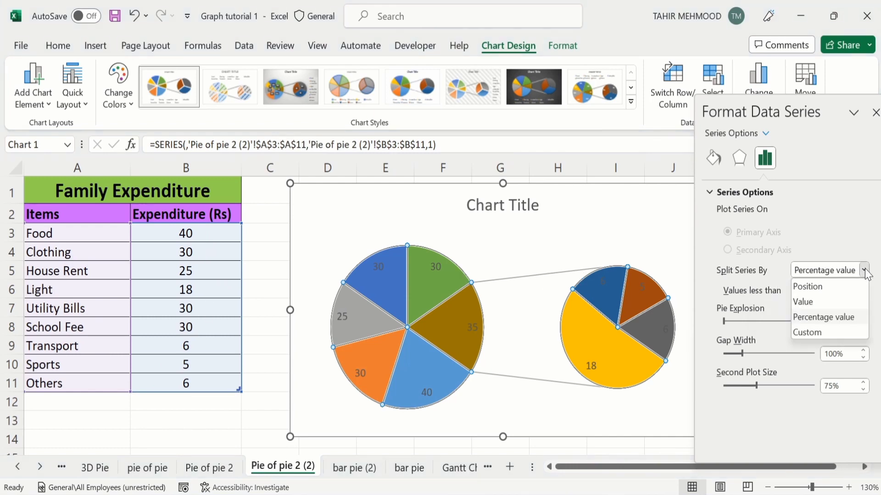
click(820, 333)
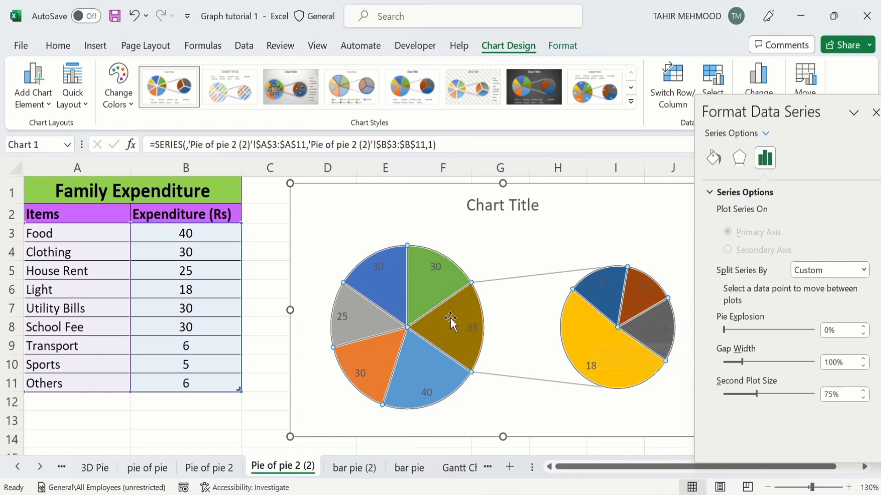
Step: Select the yellow Light slice and set its Point Belongs to First Plot
click(582, 330)
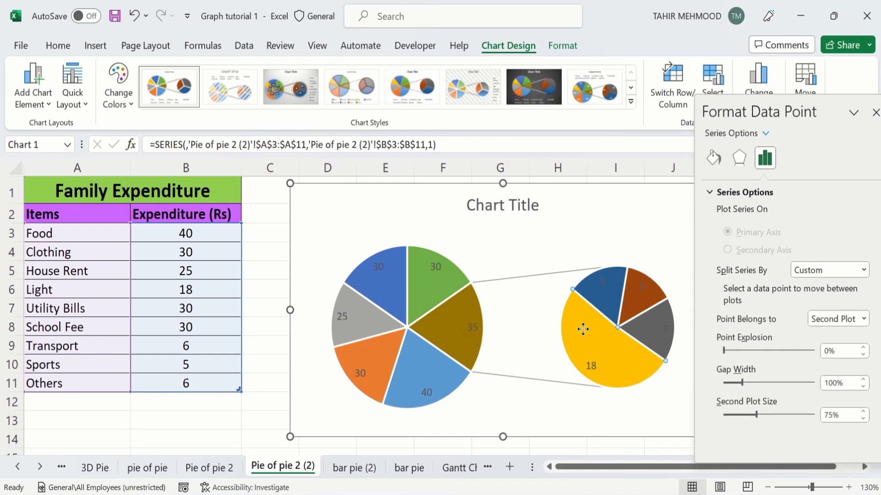
click(215, 418)
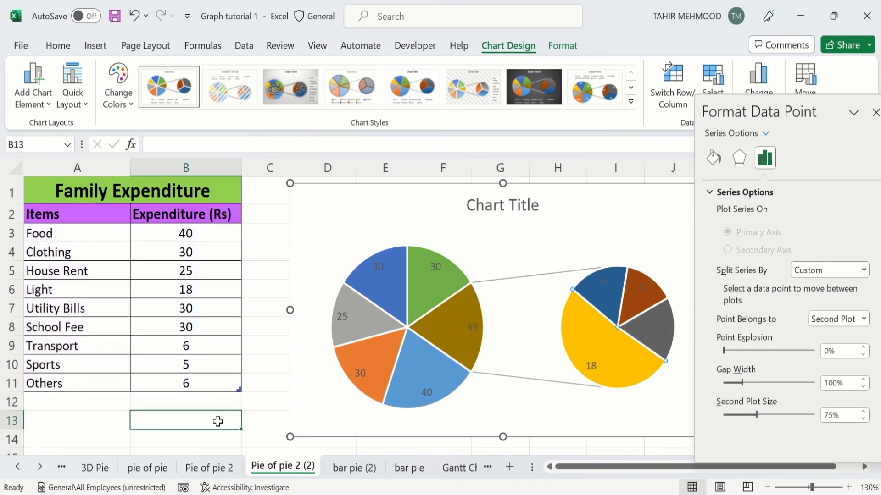
click(613, 340)
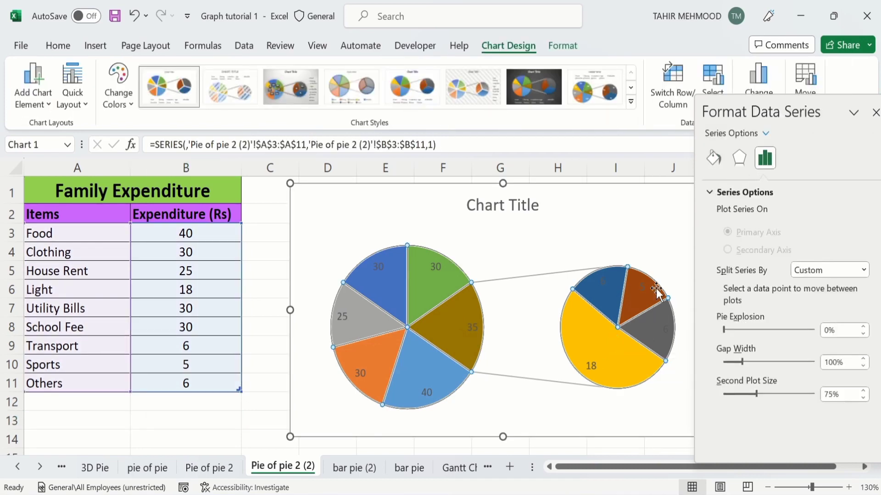
click(588, 331)
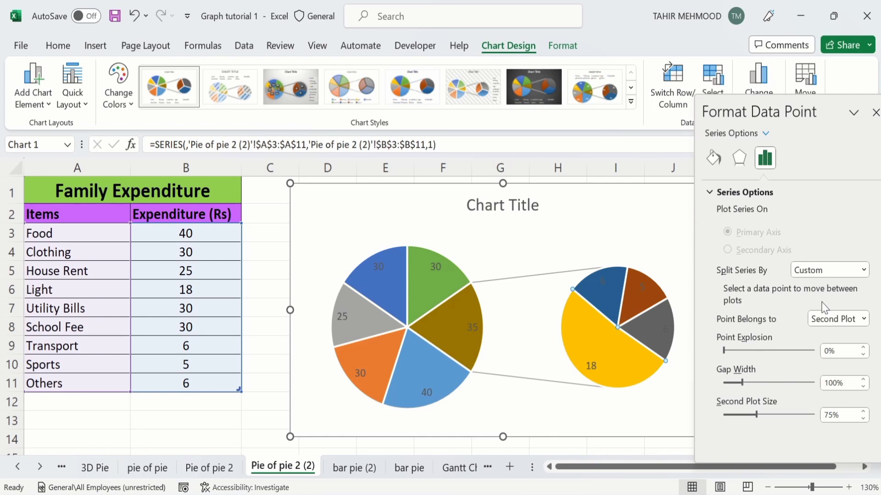
click(864, 319)
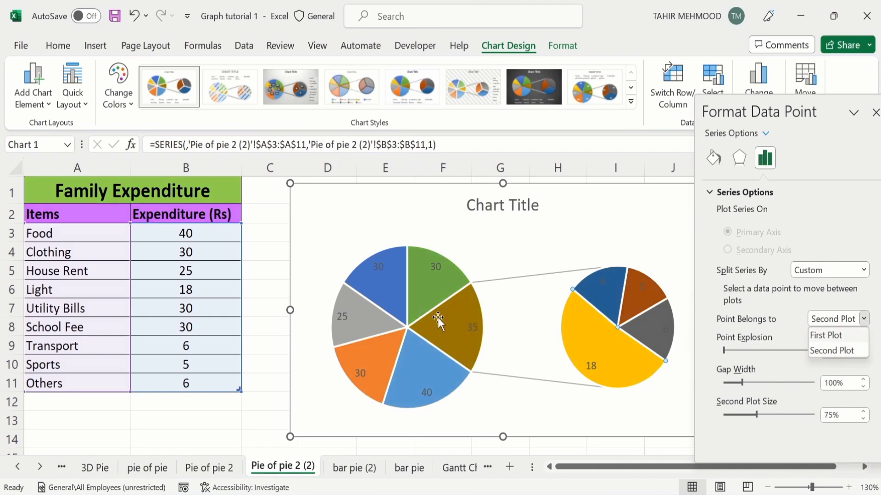
click(865, 321)
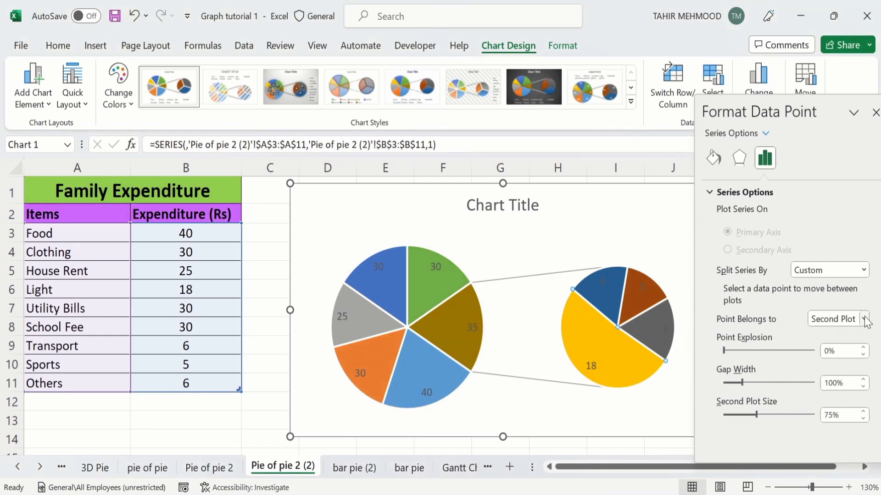
click(865, 320)
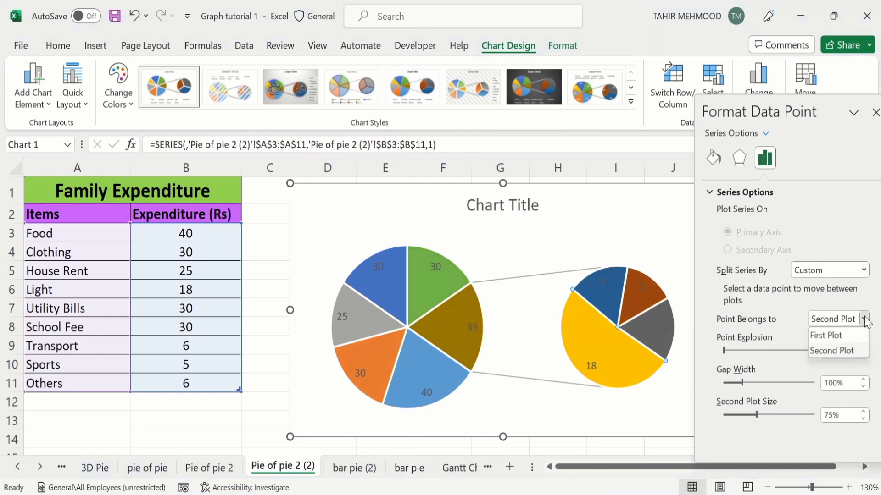
click(838, 333)
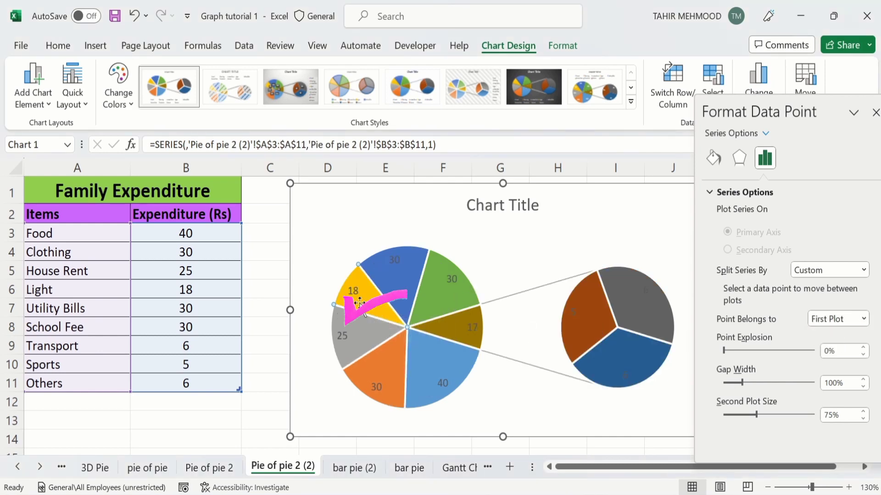
click(226, 421)
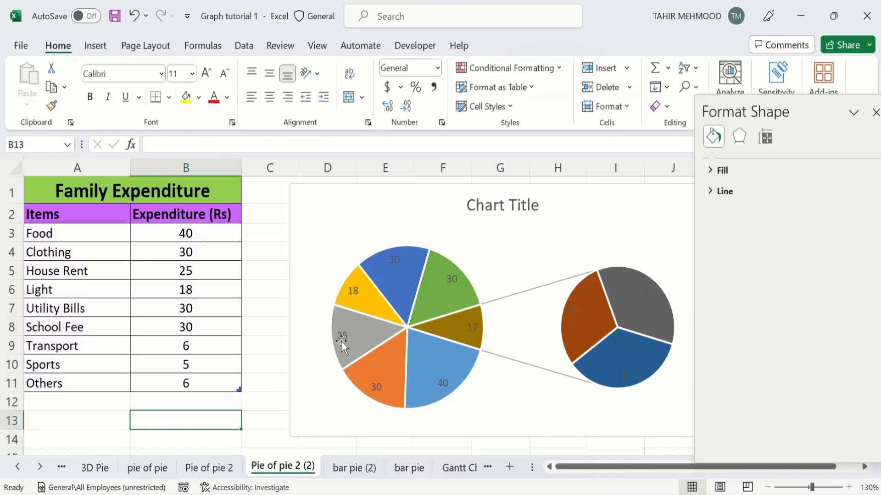
Step: Select the blue Utility Bills slice and set its Point Belongs to Second Plot
mouse_move(397, 289)
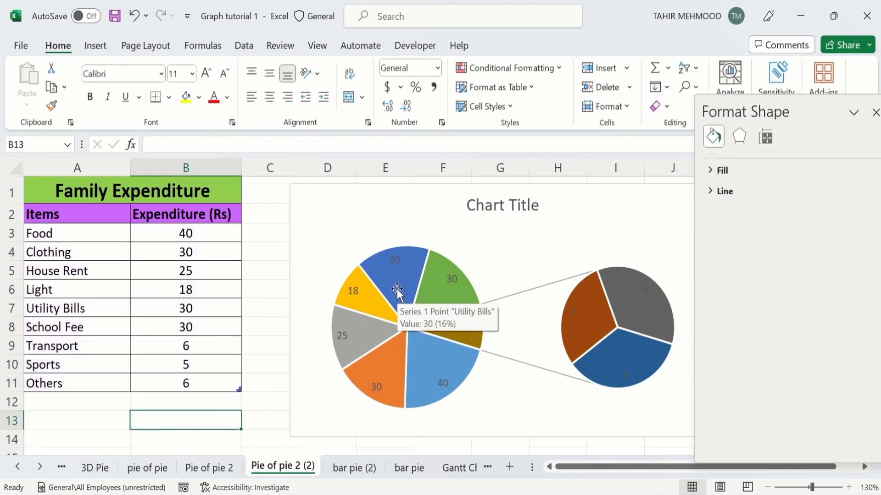
click(398, 284)
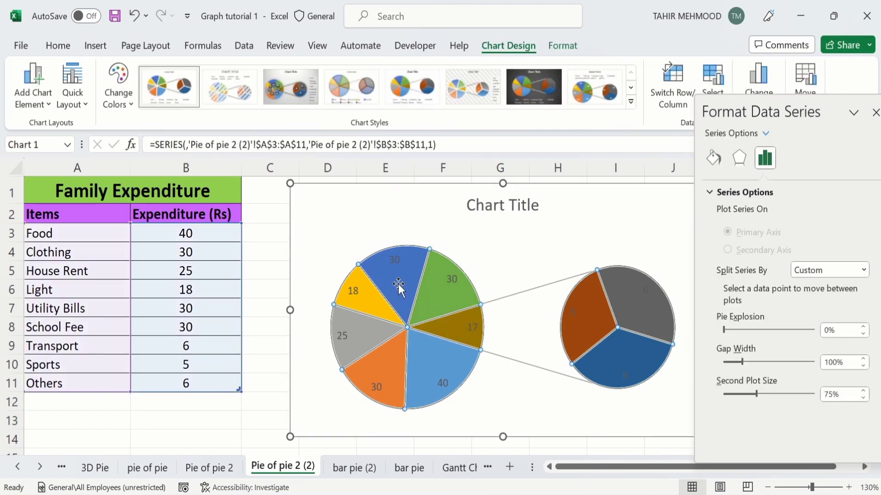
click(398, 285)
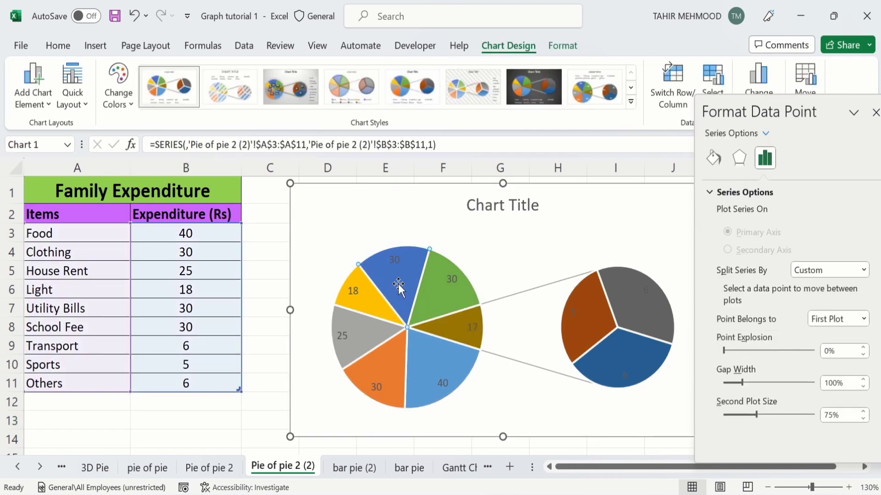
click(863, 319)
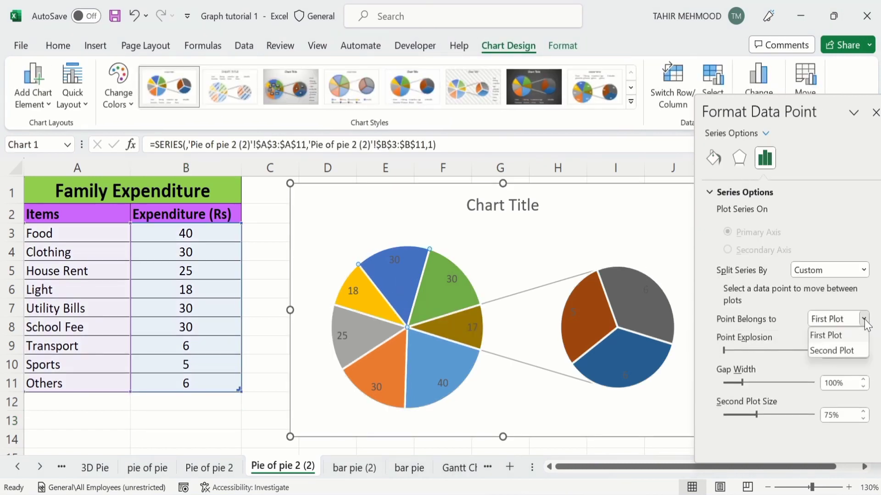
click(840, 352)
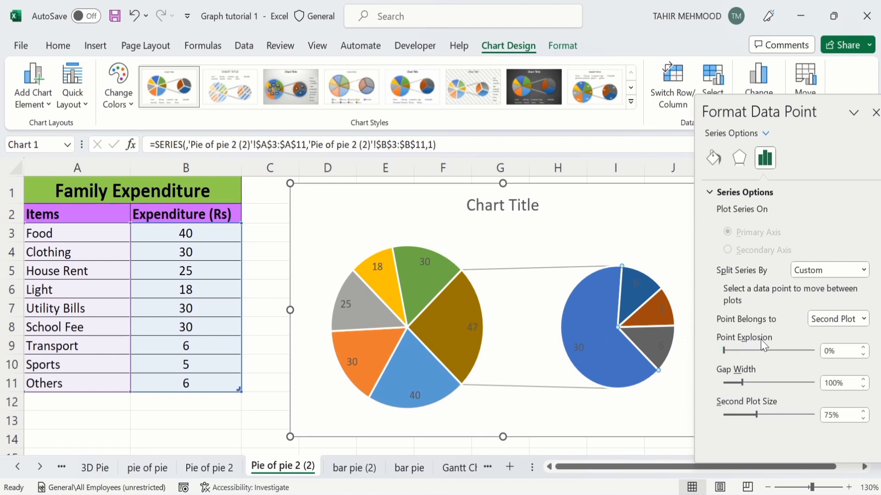
click(246, 415)
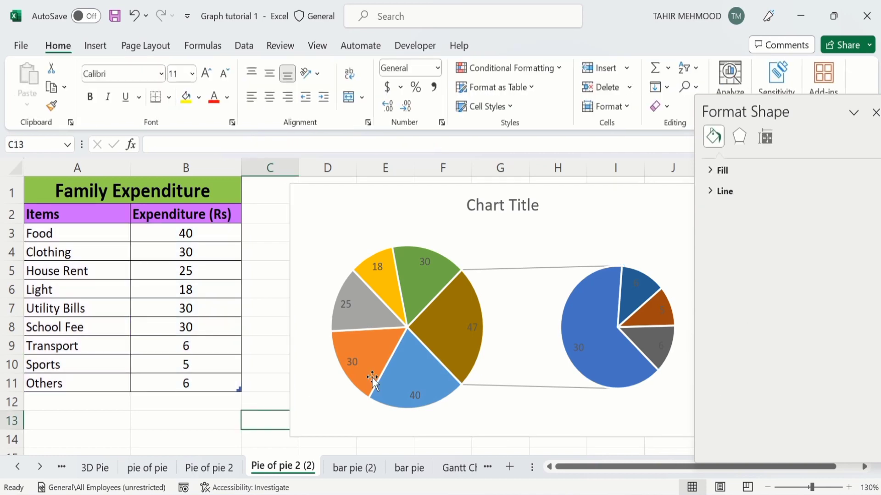
Step: Try raising Pie Explosion to 20%, then return it to 0%
click(420, 287)
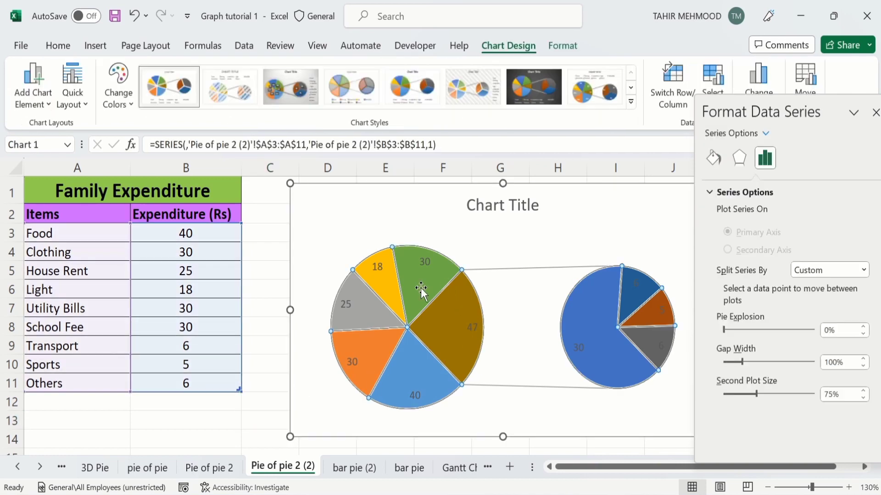
click(864, 327)
click(864, 327)
click(864, 327)
click(864, 327)
click(864, 327)
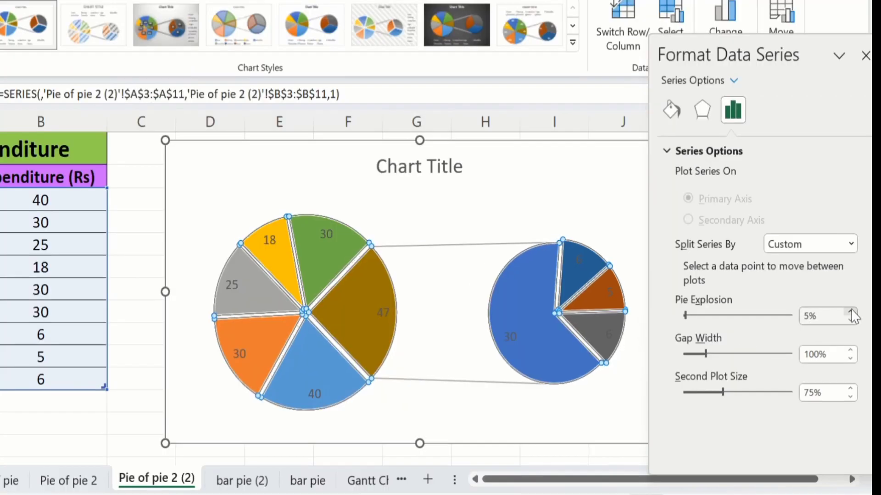
click(864, 327)
click(864, 327)
double_click(851, 313)
double_click(850, 313)
double_click(850, 313)
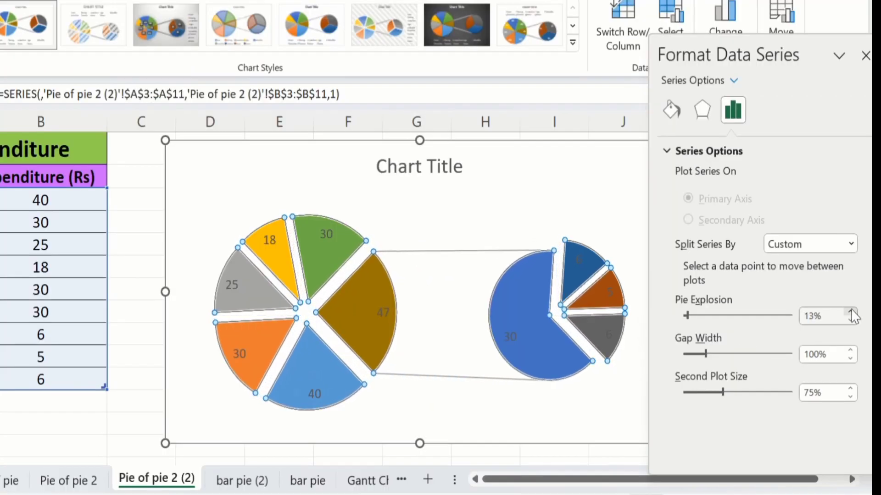
triple_click(851, 313)
double_click(851, 312)
double_click(851, 313)
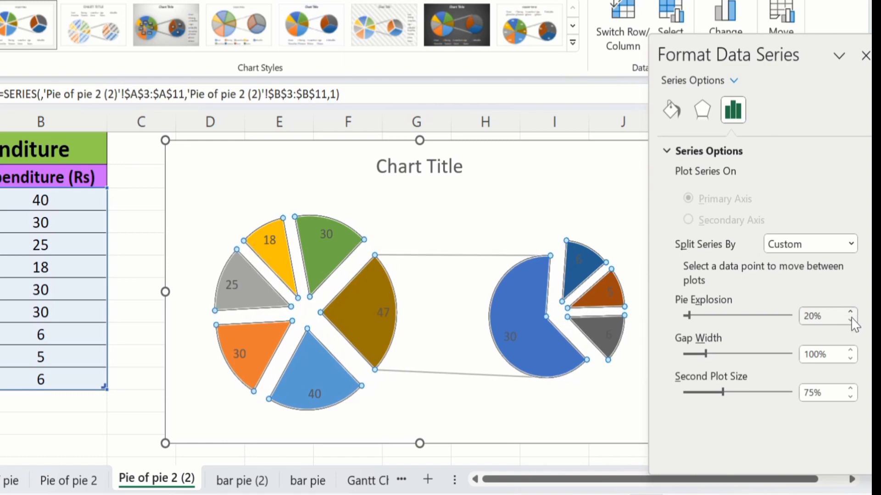
click(851, 320)
click(850, 321)
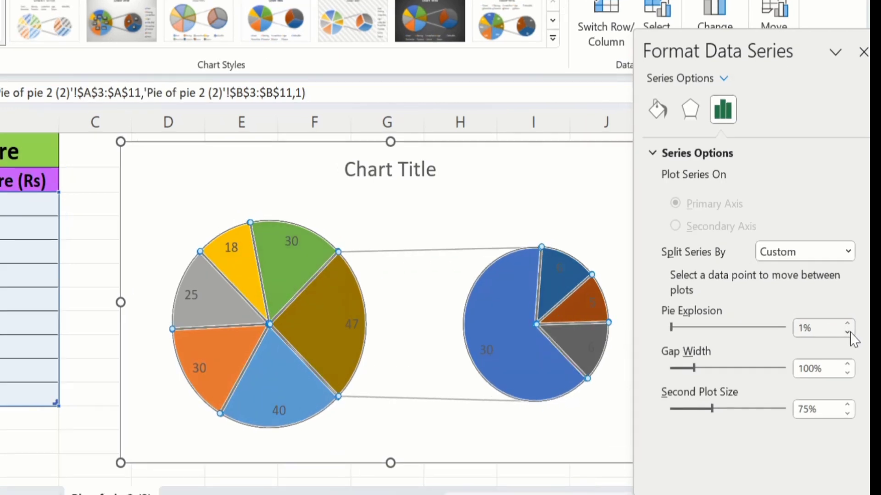
click(847, 333)
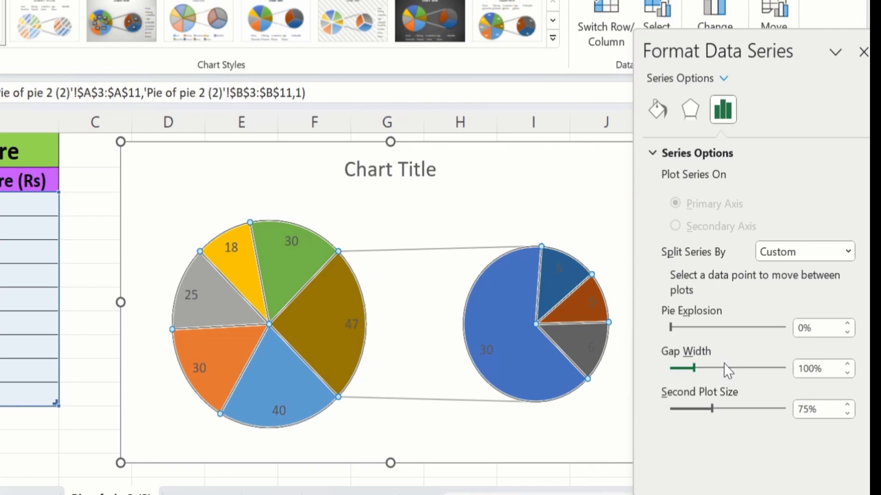
Step: Set the Gap Width between the two pies to 109%
click(848, 365)
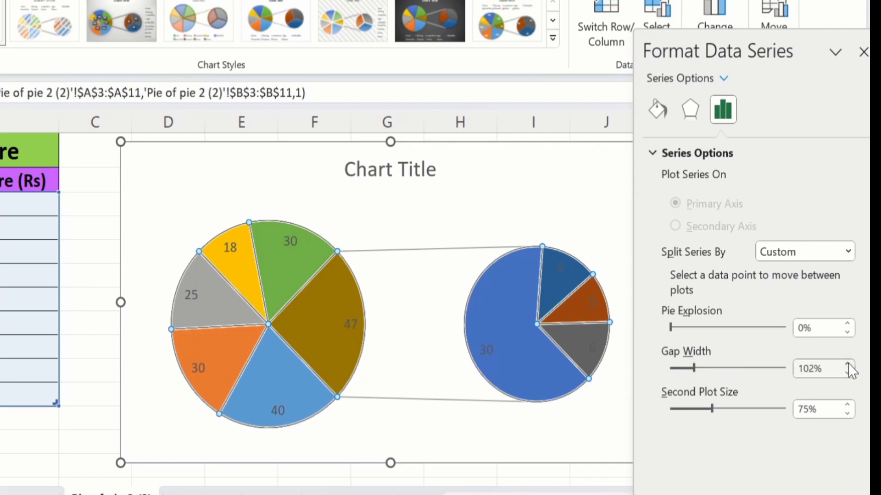
click(848, 364)
click(848, 365)
click(848, 365)
click(848, 365)
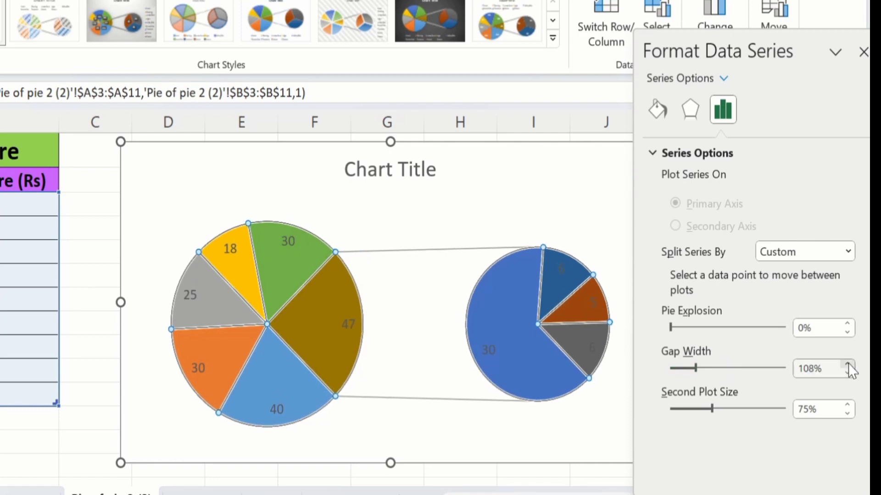
click(848, 374)
click(847, 373)
click(847, 373)
click(847, 373)
click(848, 373)
click(848, 374)
click(848, 373)
click(847, 373)
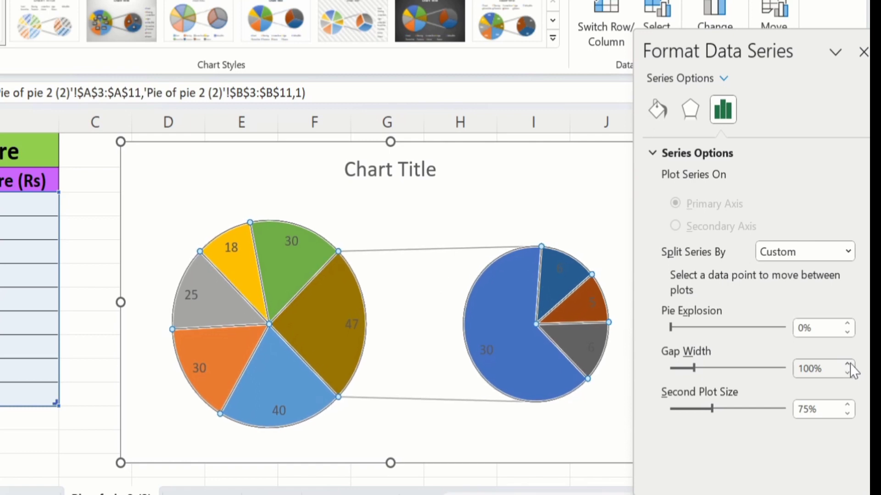
double_click(847, 364)
double_click(848, 364)
click(848, 364)
double_click(847, 365)
double_click(848, 365)
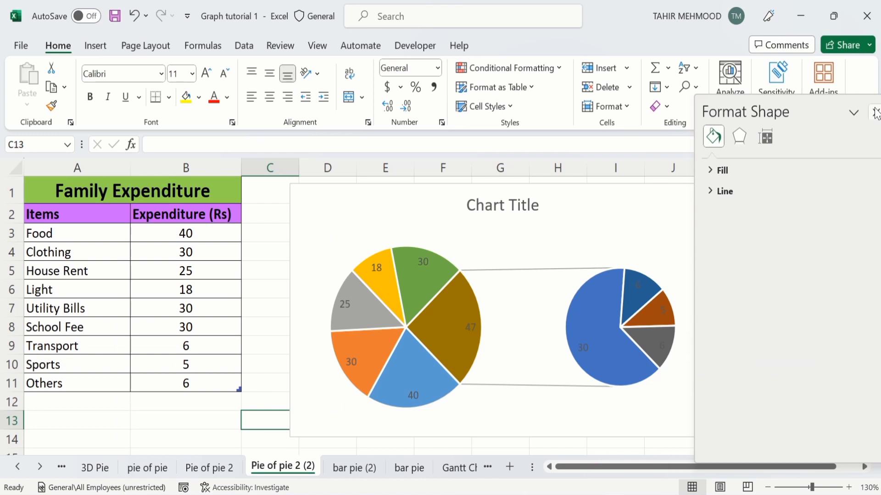
Step: Close the formatting pane, preview Chart Styles, and open Chart Design's Quick Layout presets
click(875, 113)
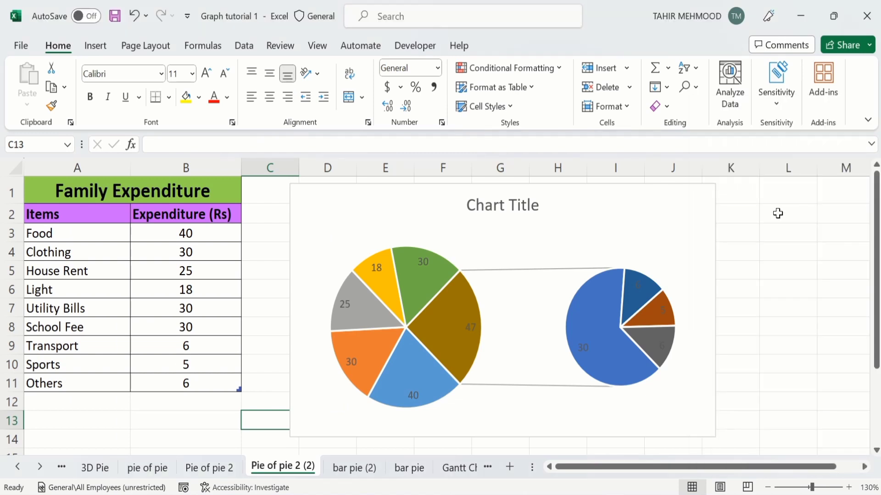
click(693, 207)
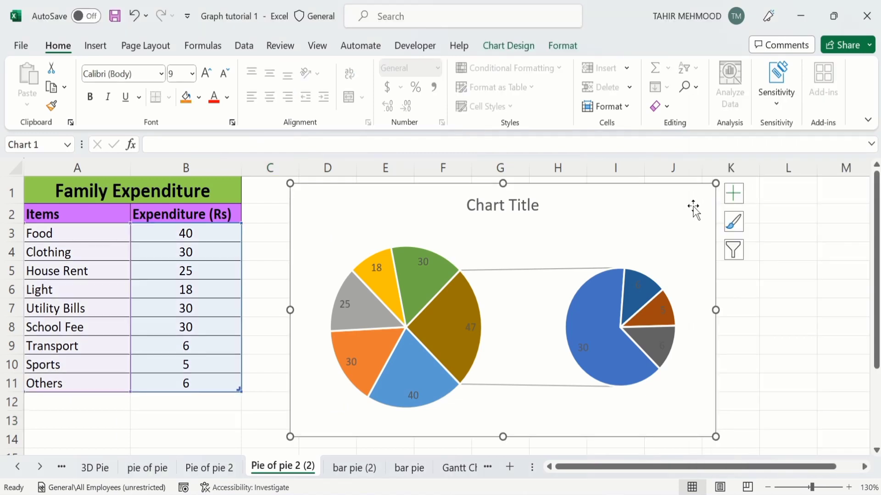
click(512, 45)
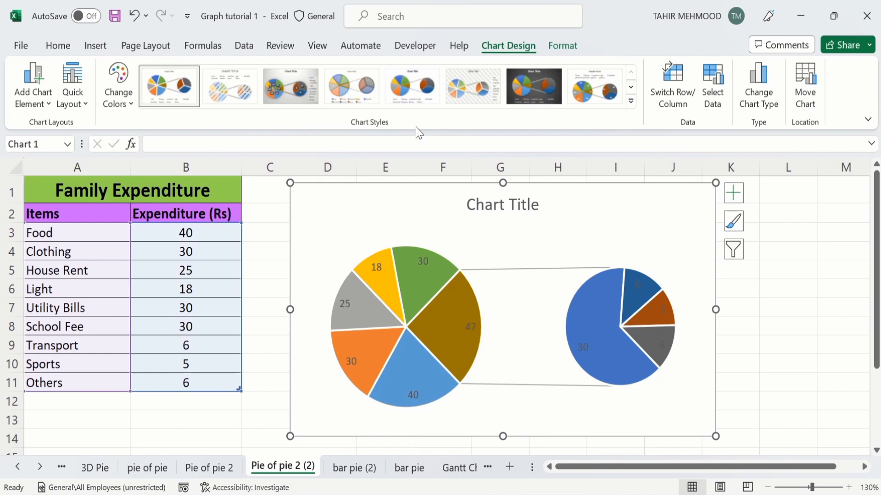
click(632, 102)
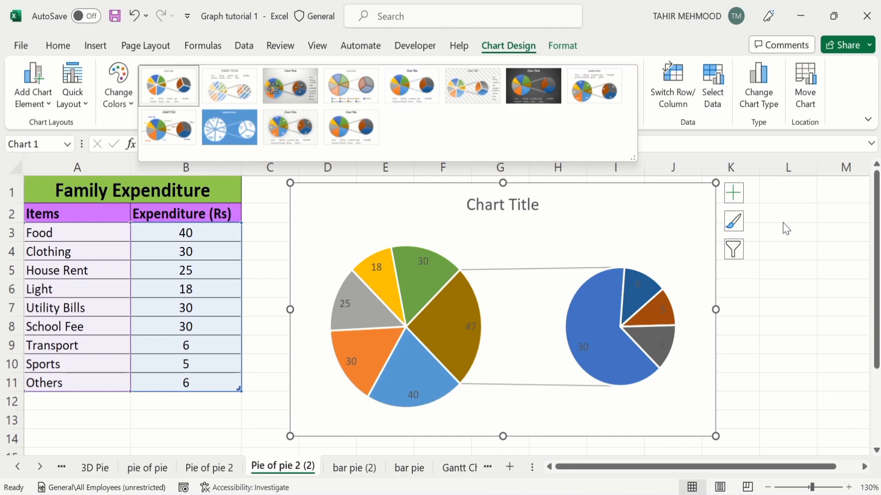
key(Escape)
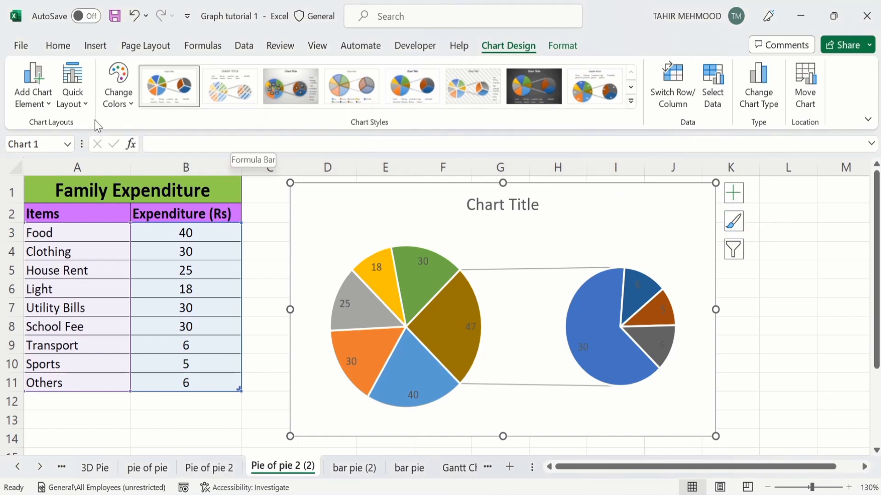
click(85, 104)
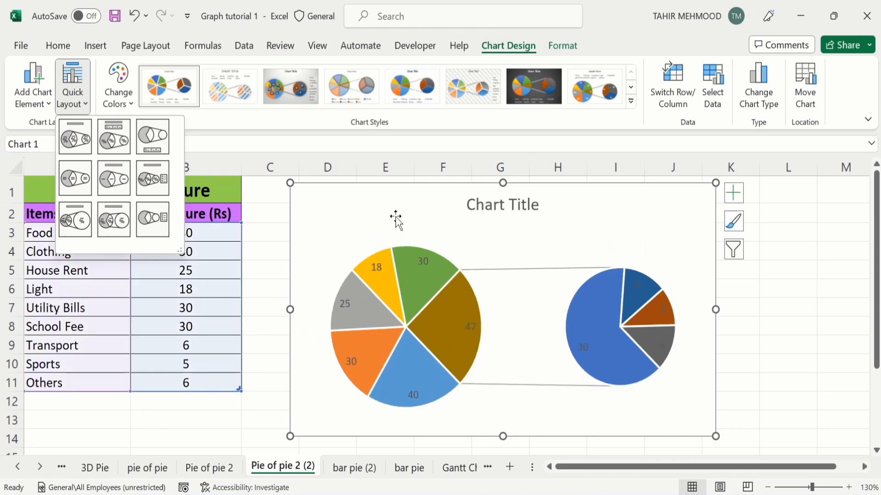
Step: Apply Colorful Palette 4 (greens, blues and gold) to the chart, then deselect it
click(780, 276)
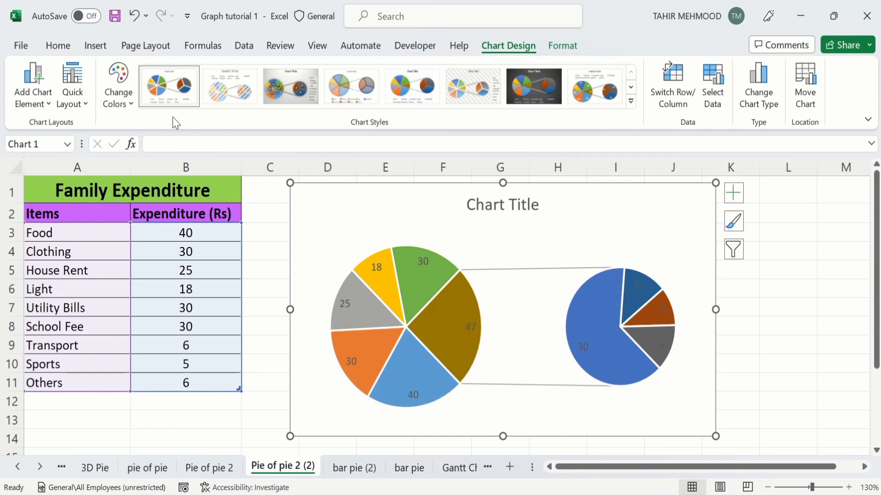
click(129, 102)
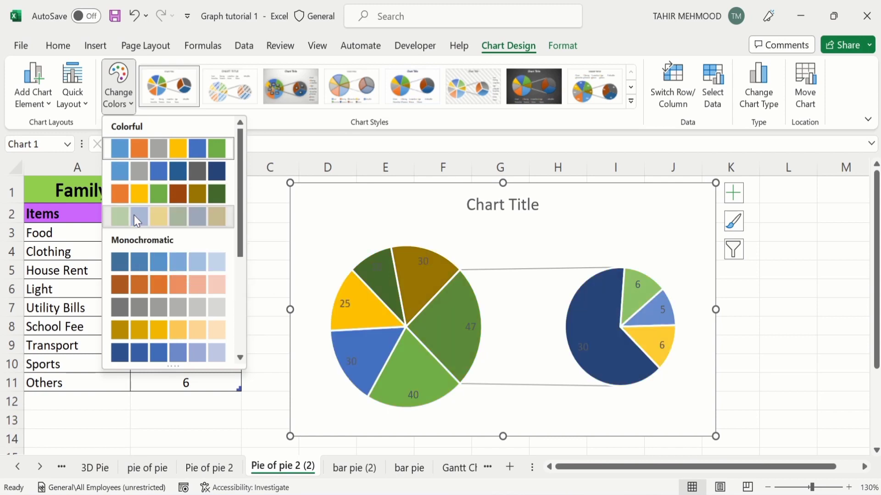
click(137, 215)
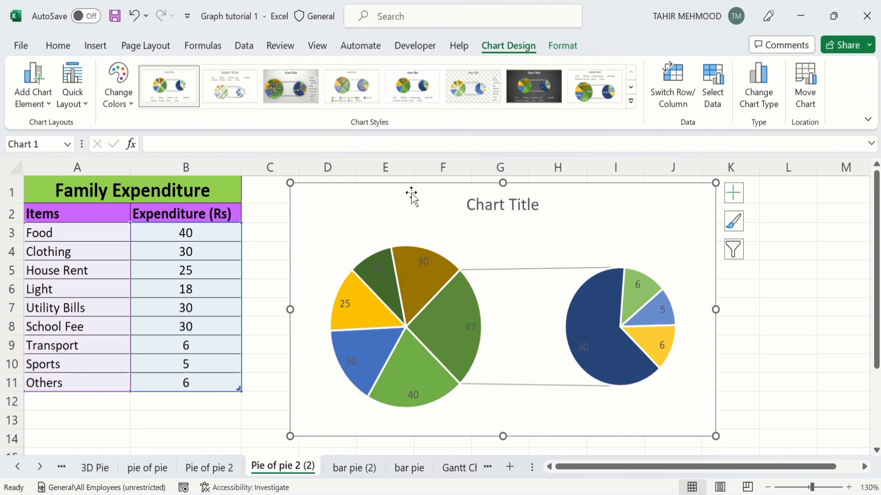
click(786, 303)
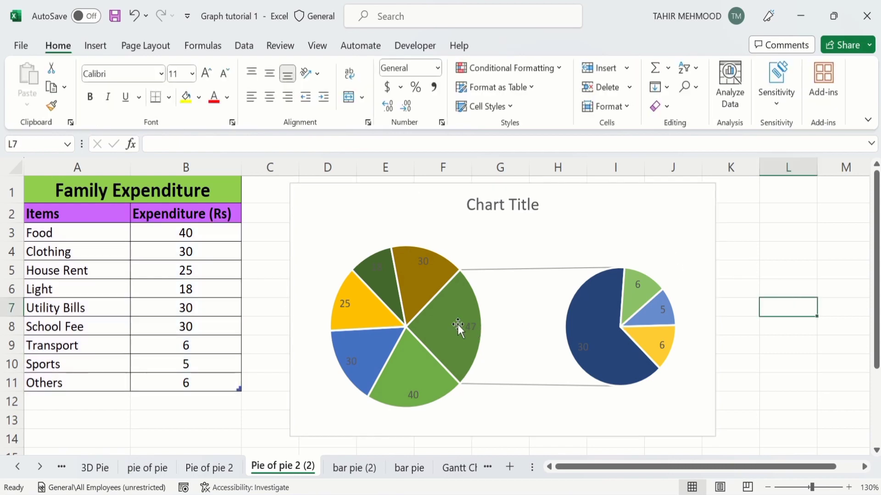
Step: Give the data series slices a solid black border line in Format Data Series
click(439, 317)
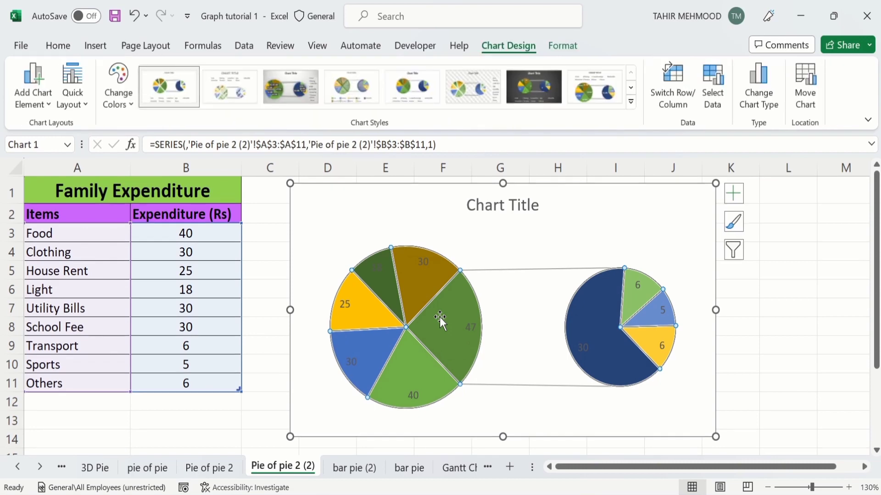
right_click(440, 317)
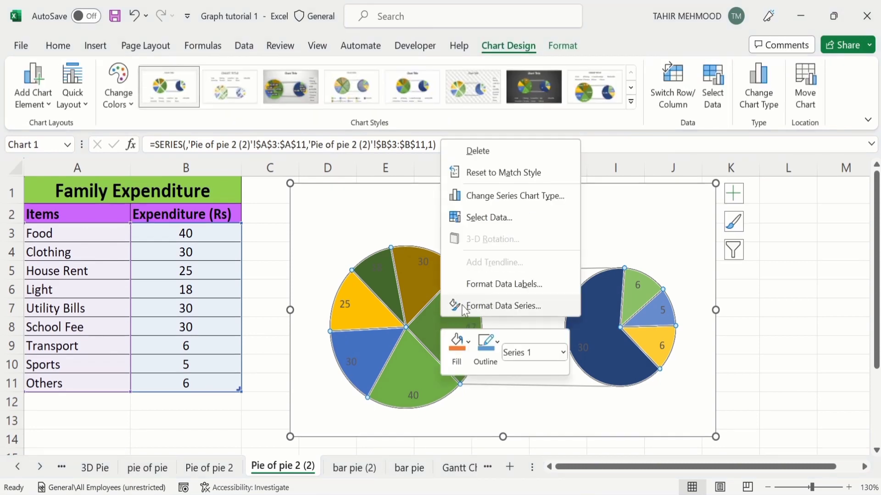
click(500, 306)
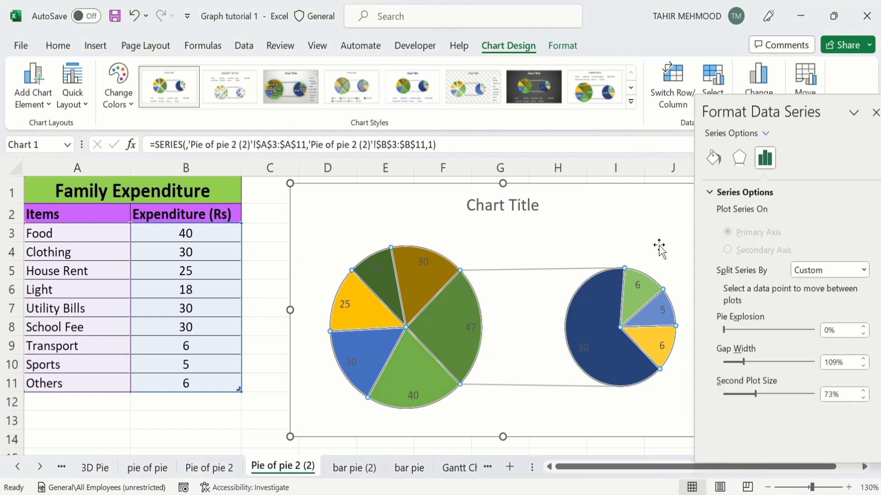
click(717, 158)
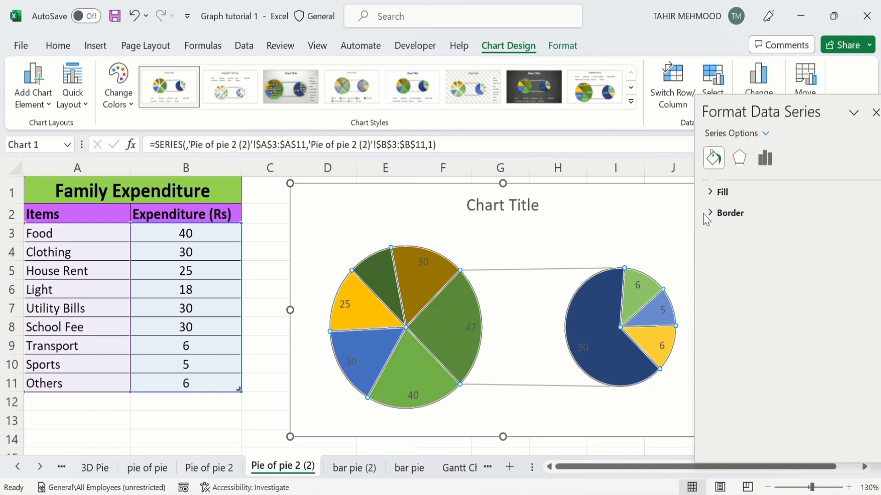
click(724, 216)
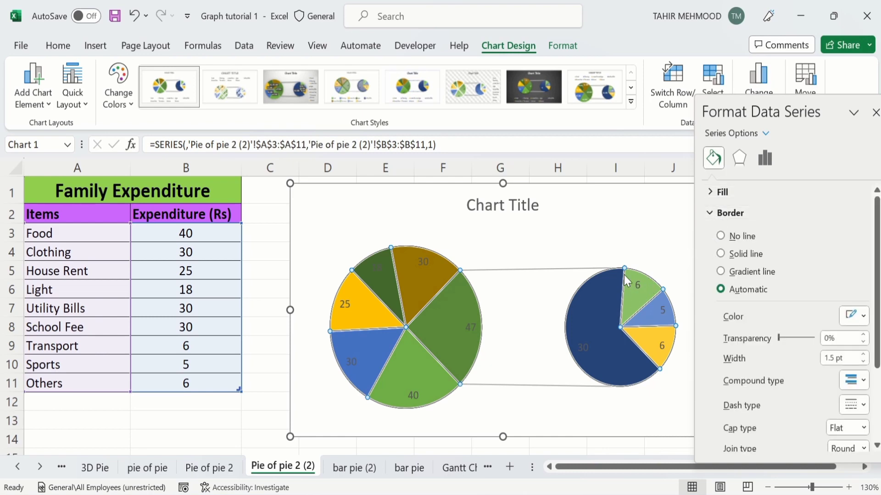
click(720, 255)
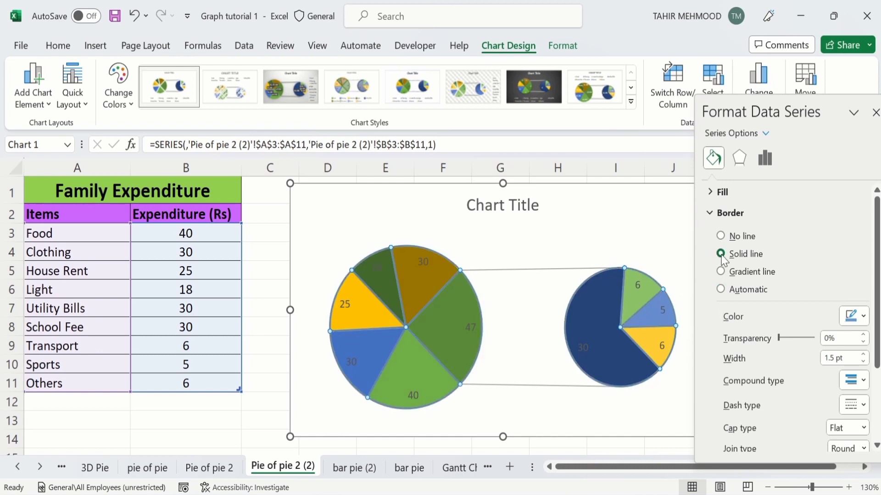
click(863, 317)
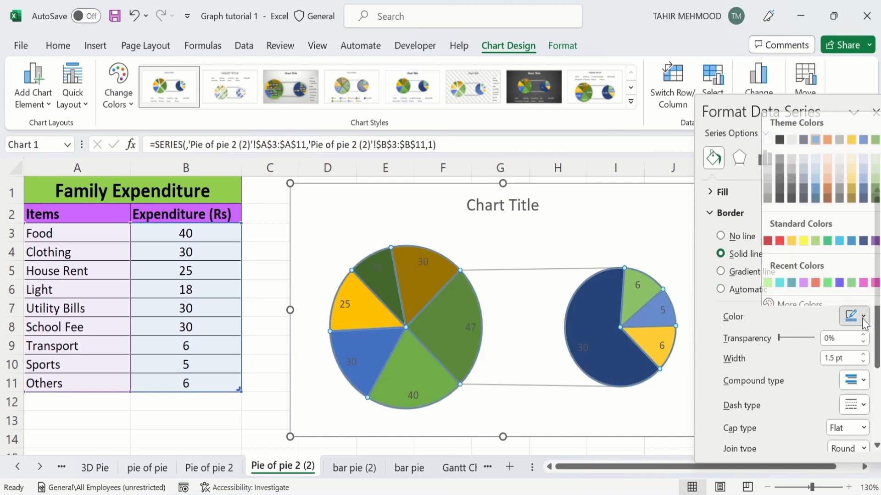
click(778, 134)
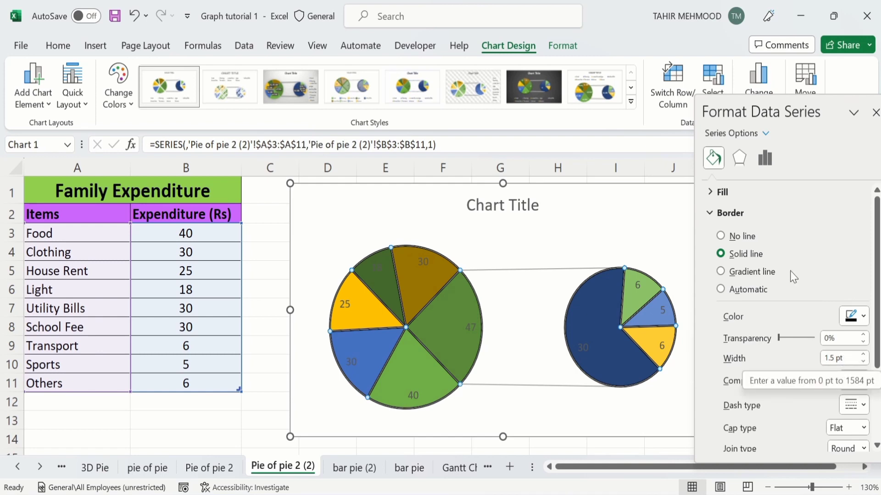
click(875, 113)
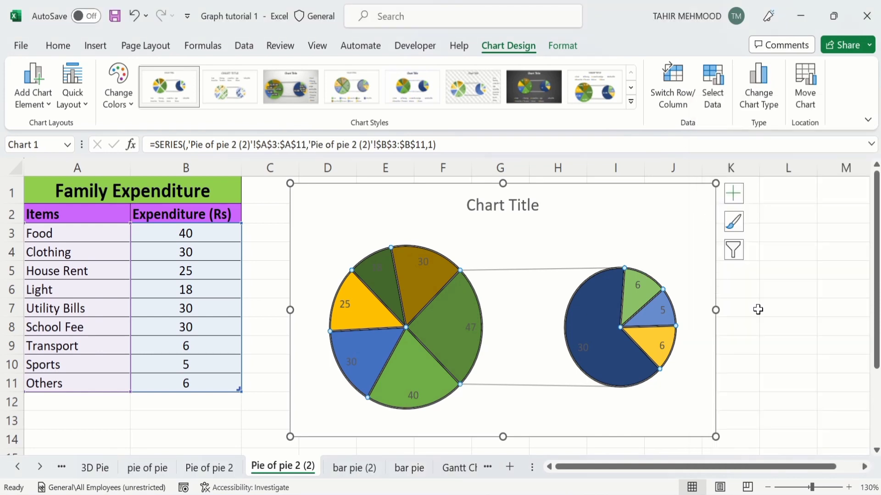
click(745, 332)
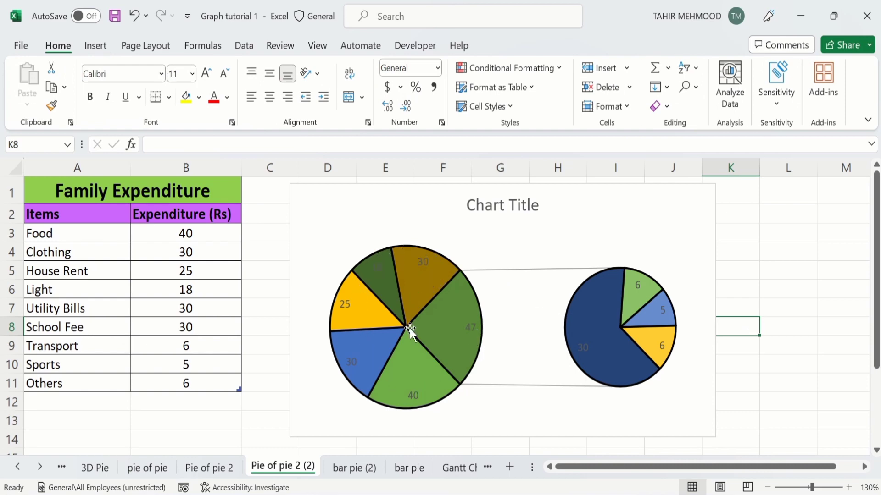
Step: Give the single School Fee data point an orange-red solid fill
click(414, 287)
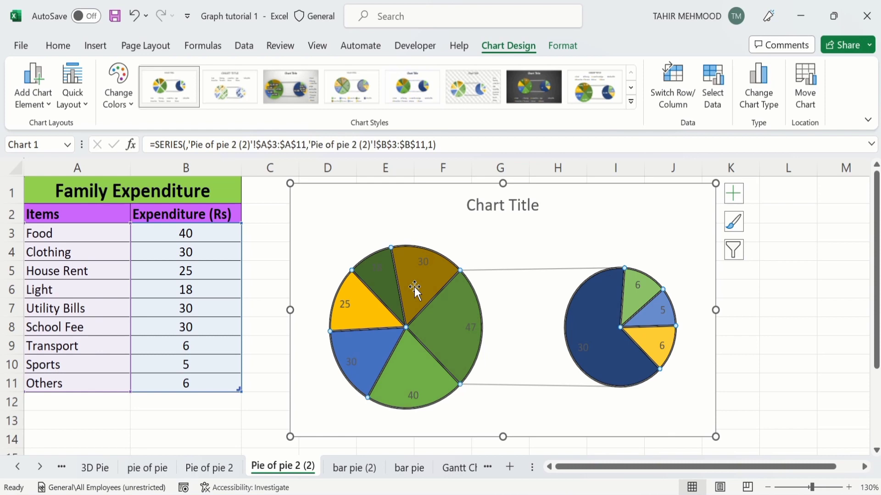
click(414, 287)
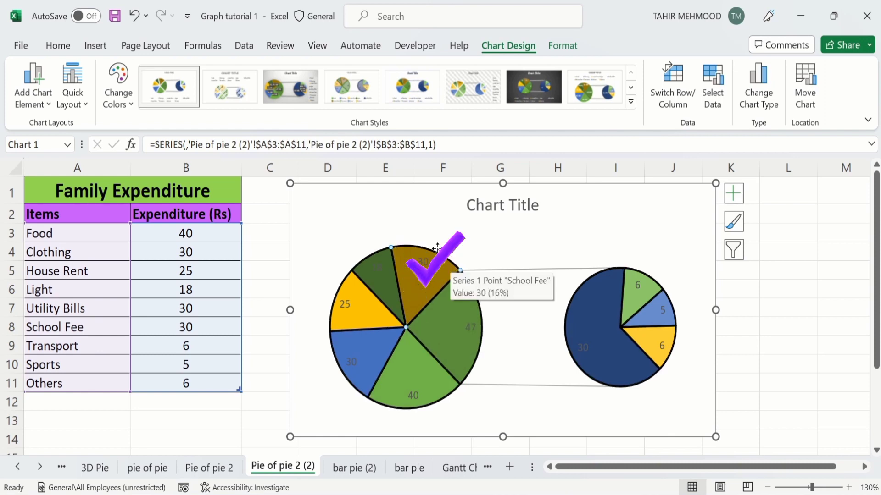
right_click(419, 281)
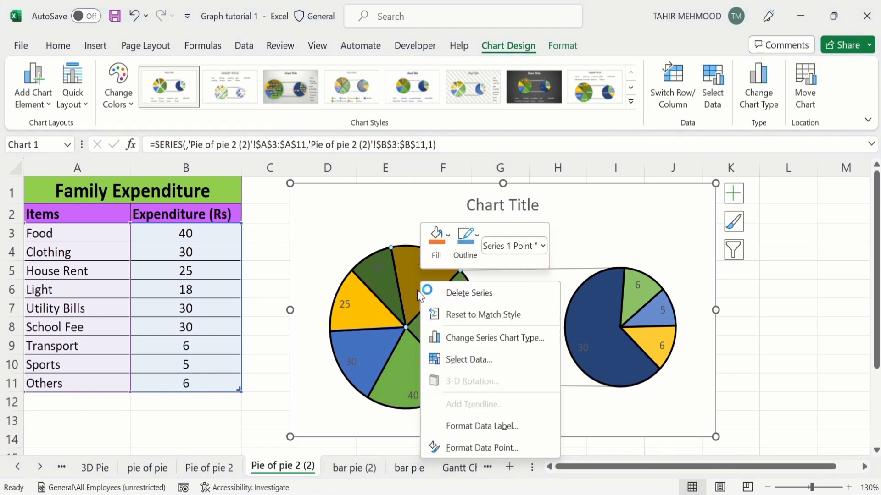
click(483, 449)
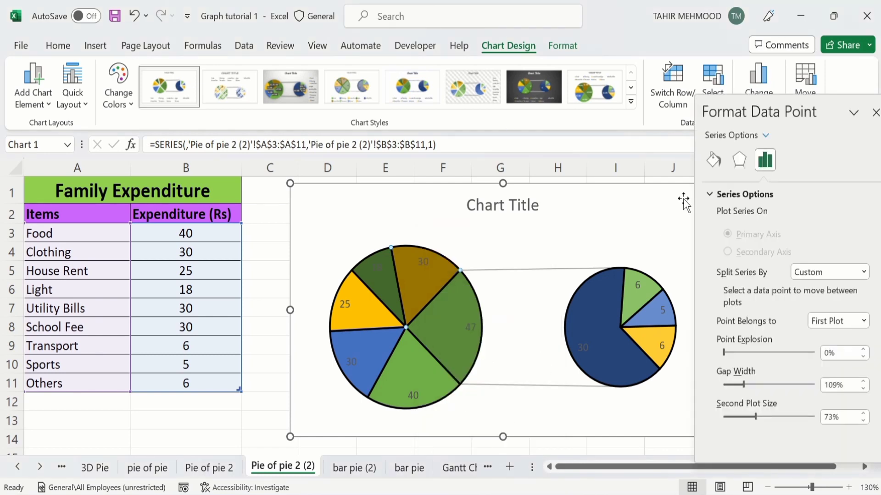
click(714, 161)
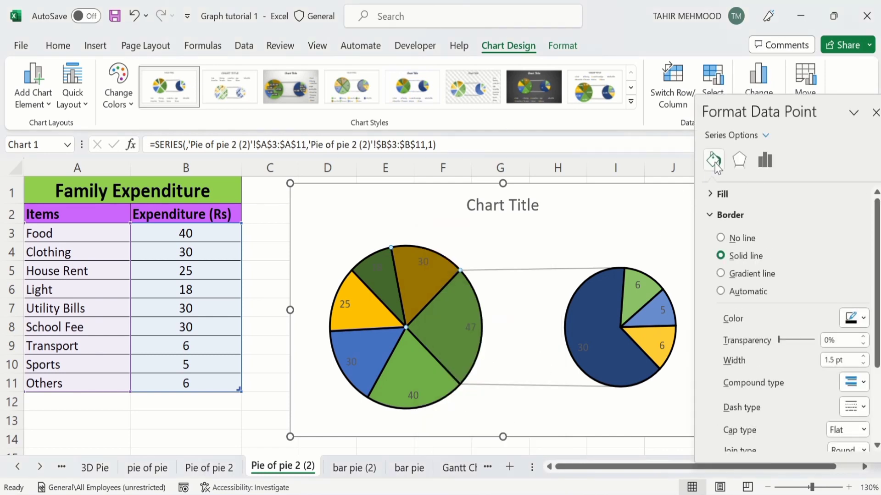
click(722, 194)
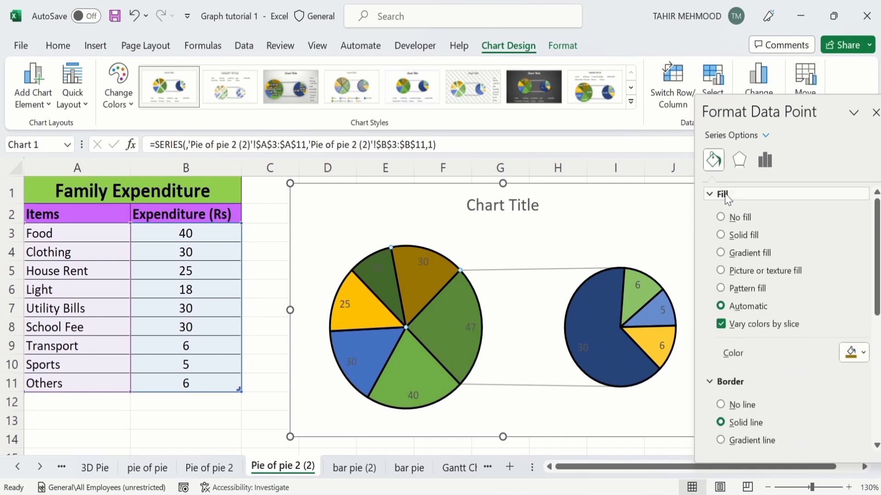
click(721, 235)
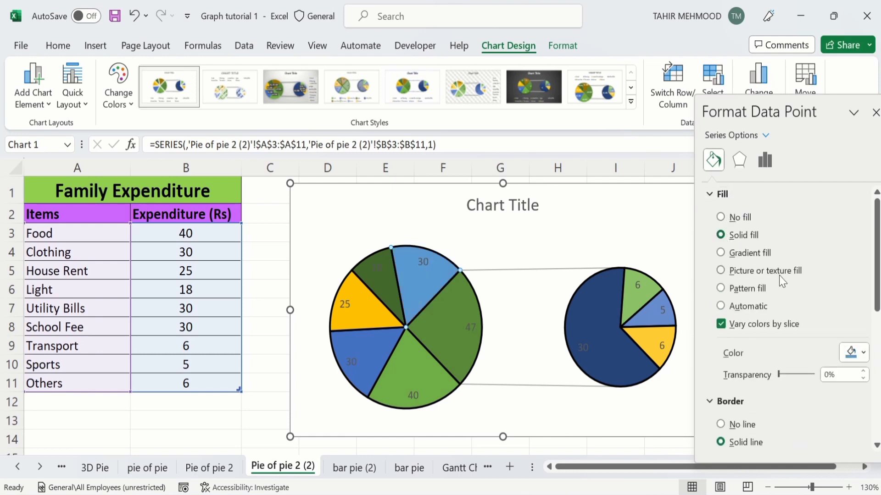
click(864, 354)
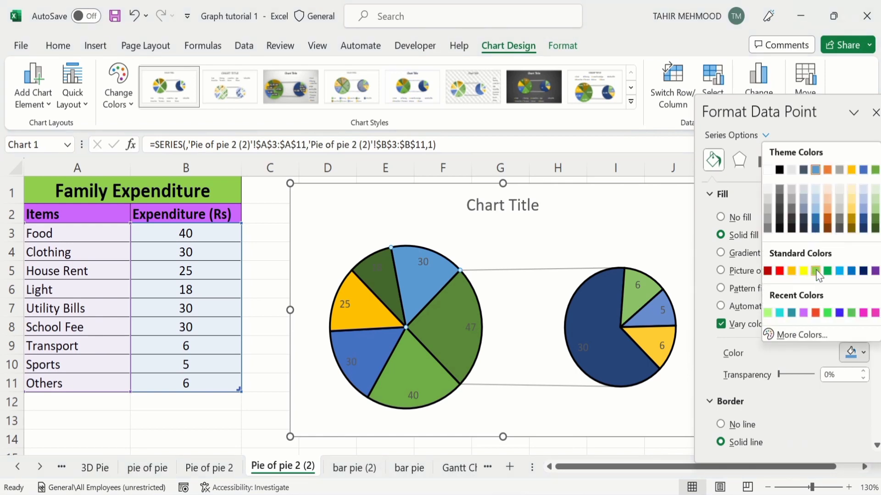
click(816, 313)
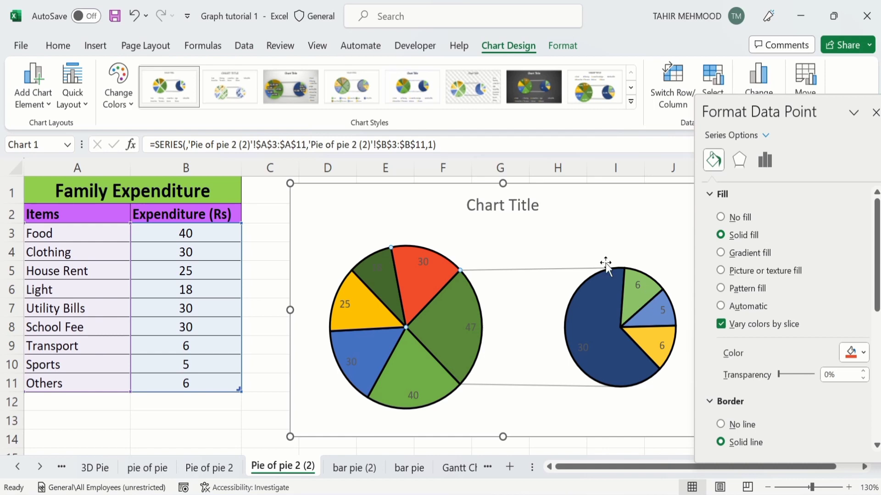
Step: Format all data labels as Calibri Light, black, bold, size 10
click(424, 261)
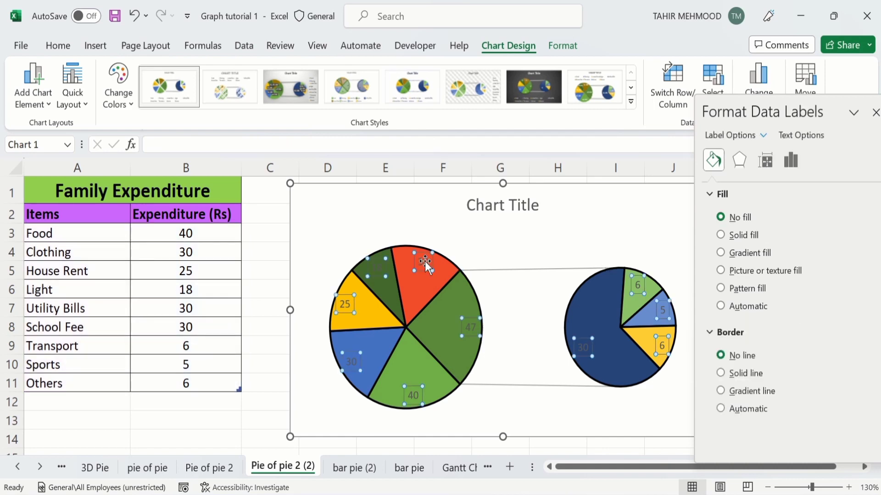
click(64, 47)
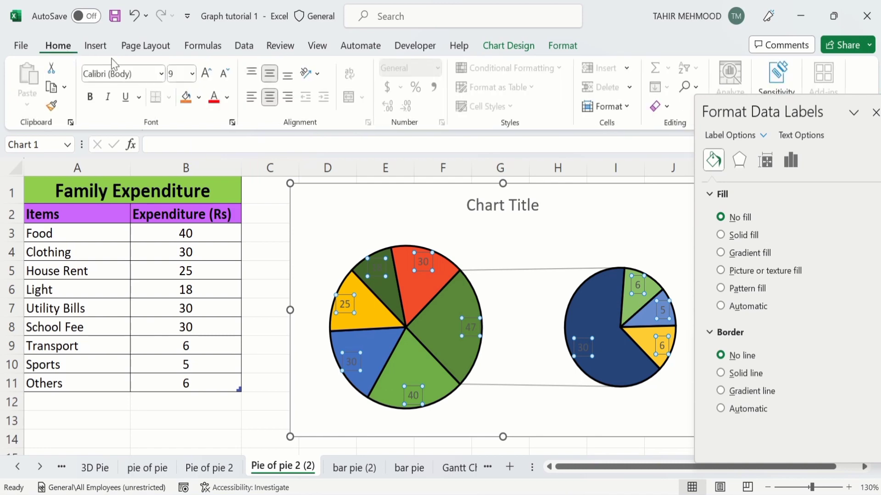
click(161, 74)
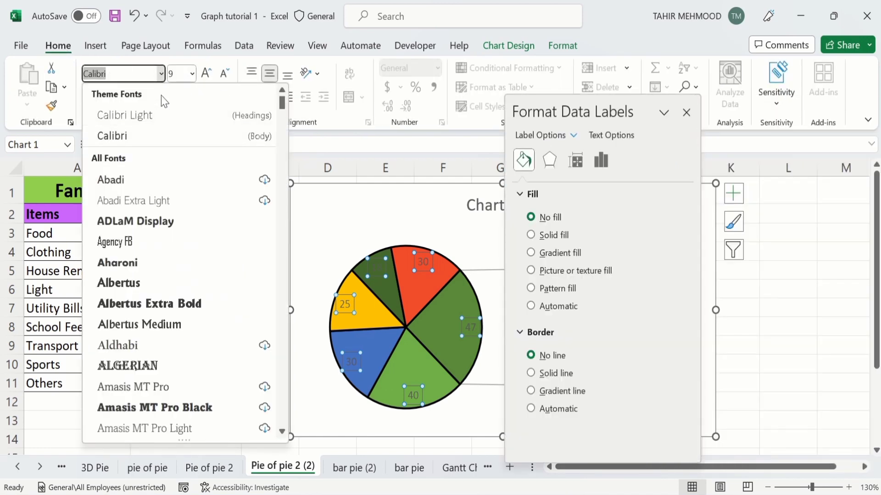
click(158, 117)
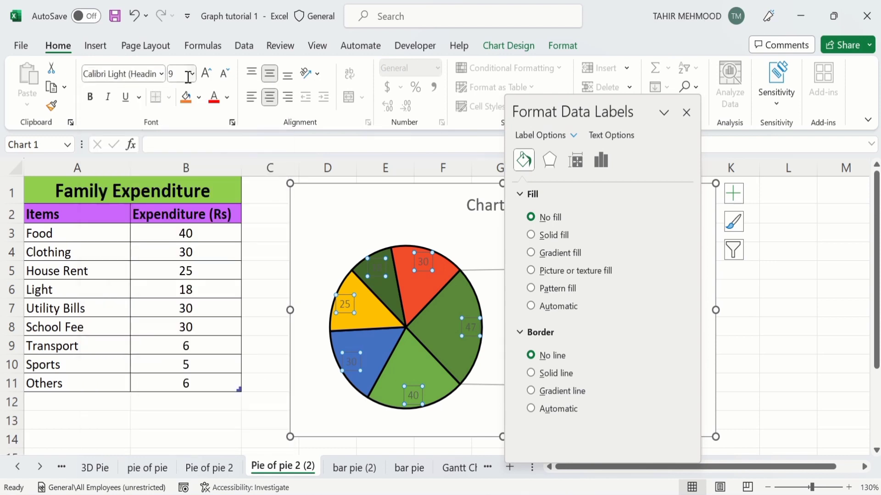
click(192, 74)
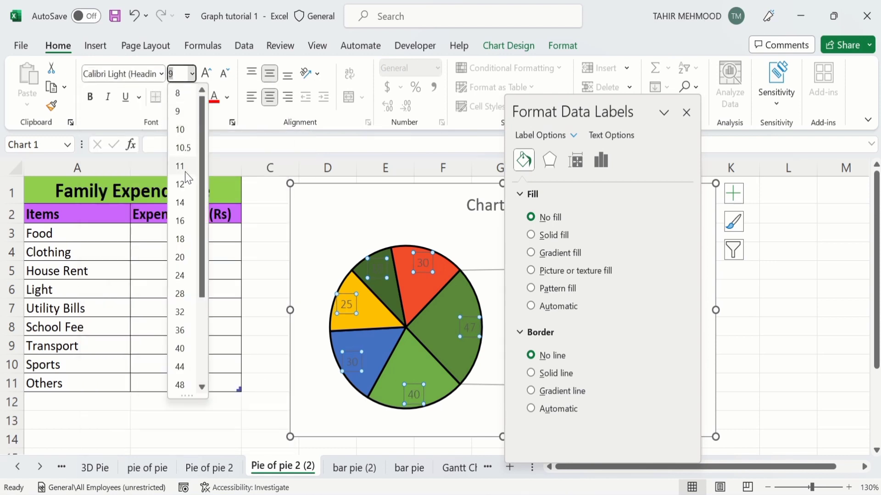
click(185, 183)
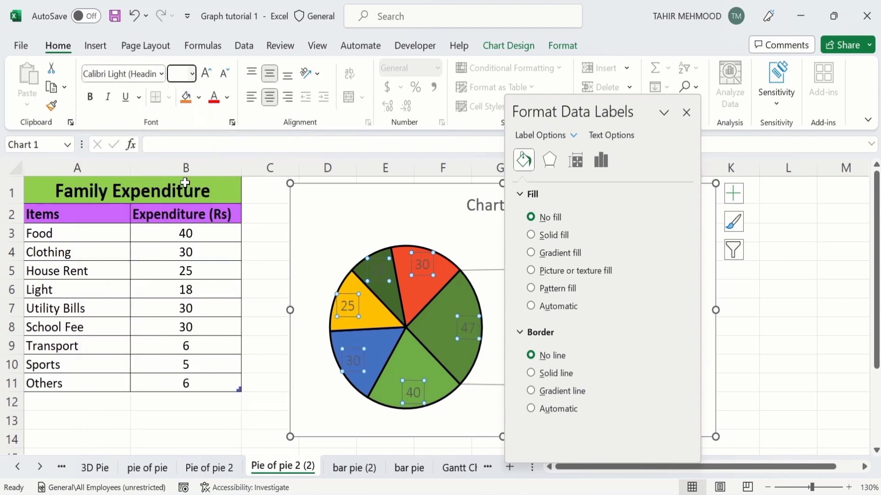
click(227, 98)
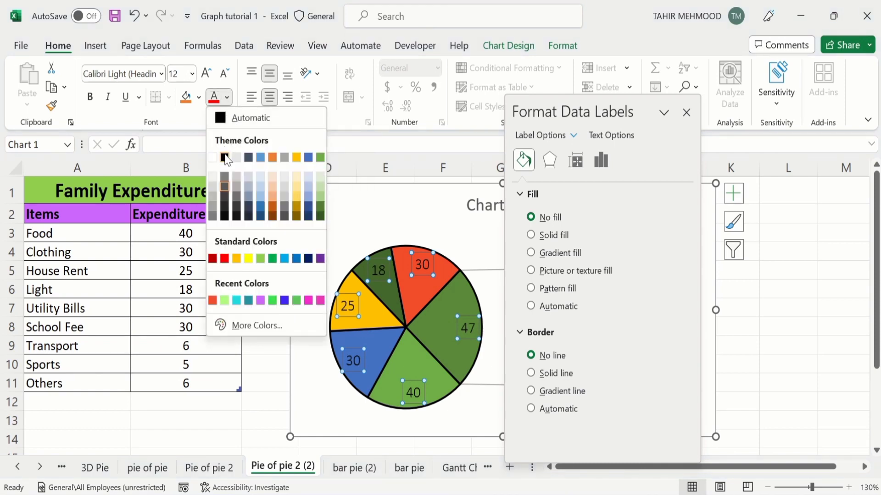
click(224, 158)
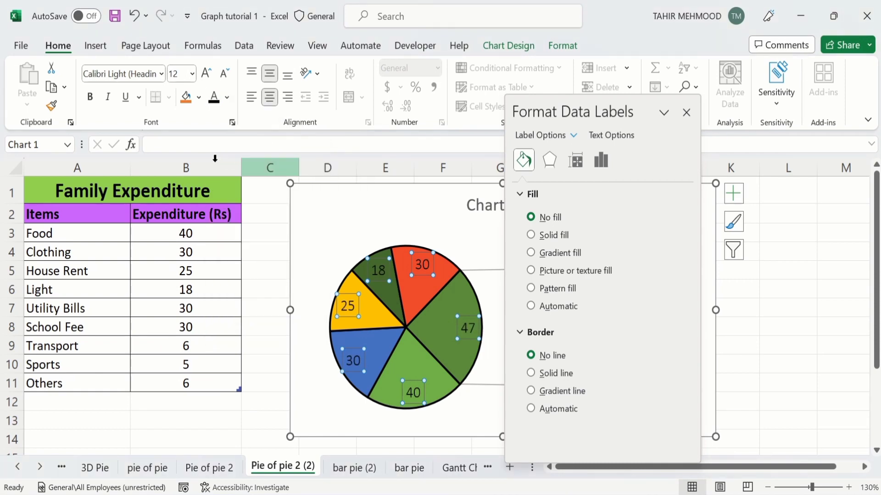
click(90, 102)
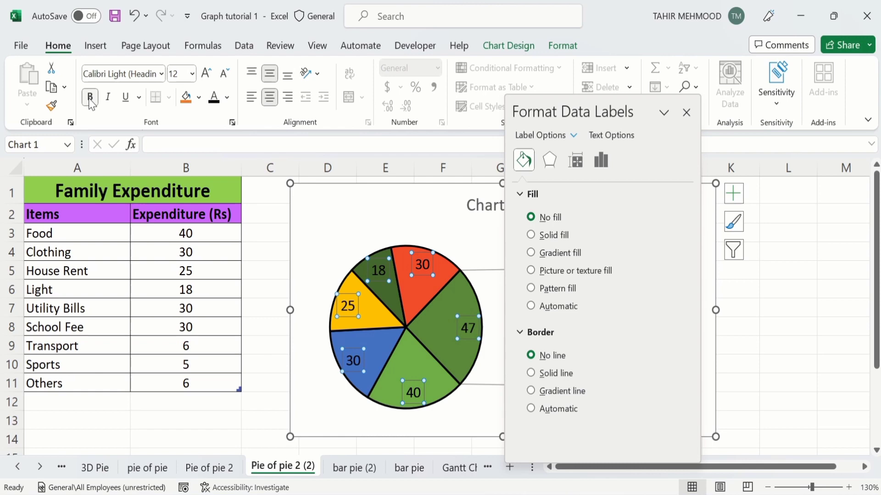
click(192, 74)
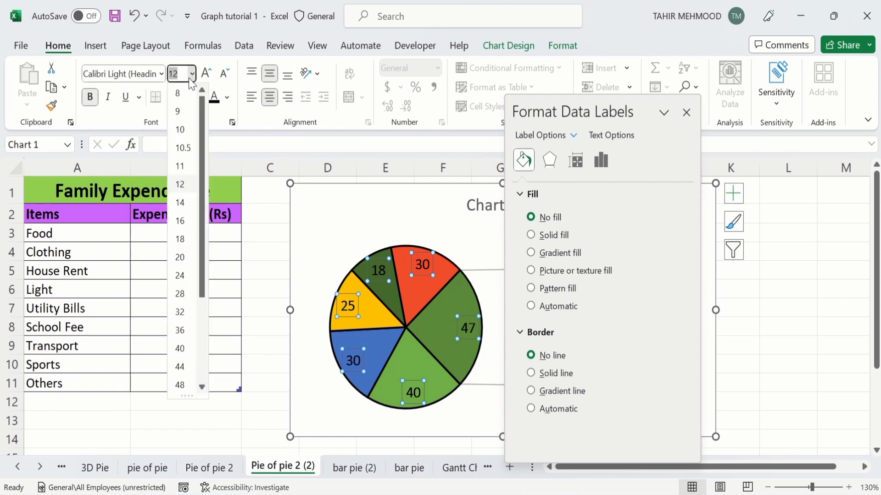
click(188, 133)
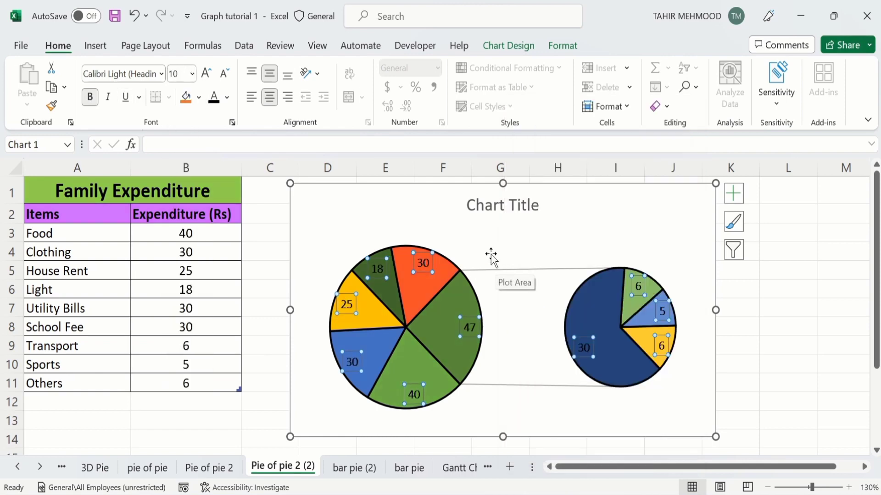
Step: Set labels to Category Name and Percentage, drop Value and leader lines, position Inside End
right_click(421, 258)
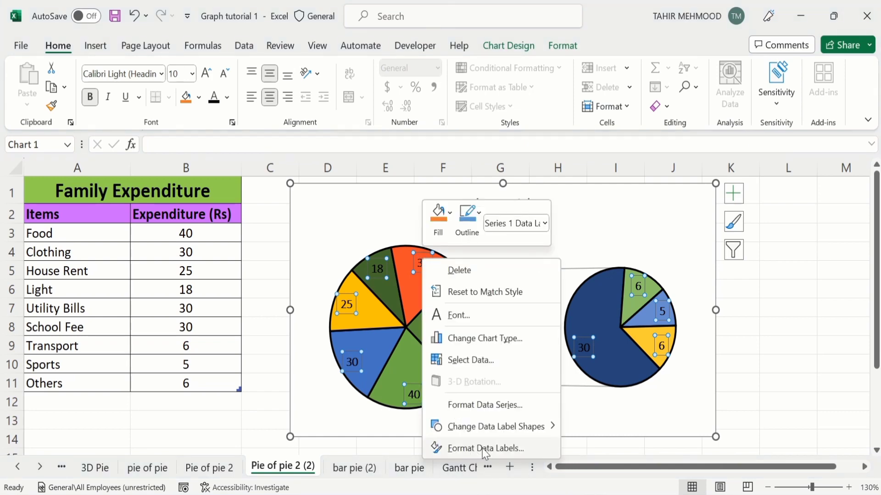
click(485, 450)
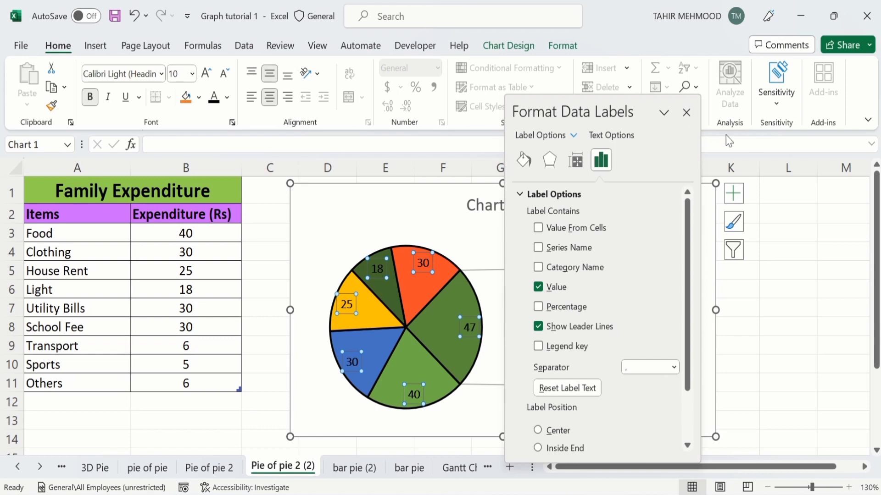
drag(607, 106, 728, 82)
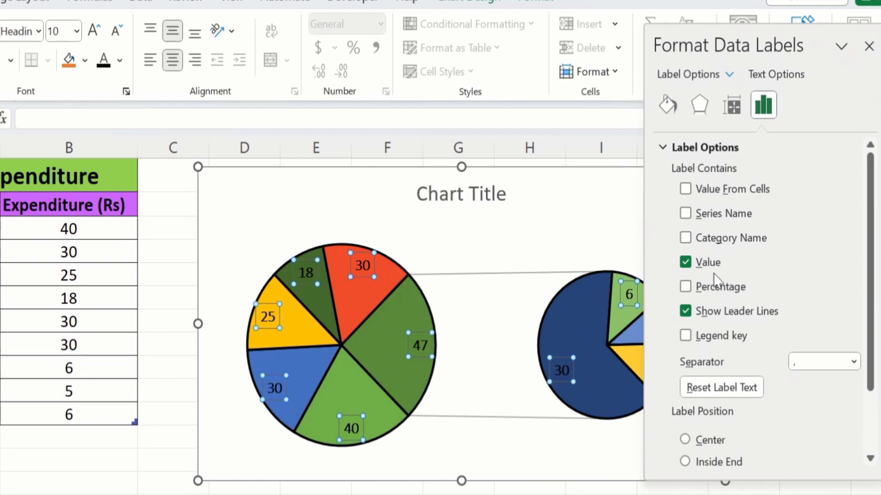
click(686, 287)
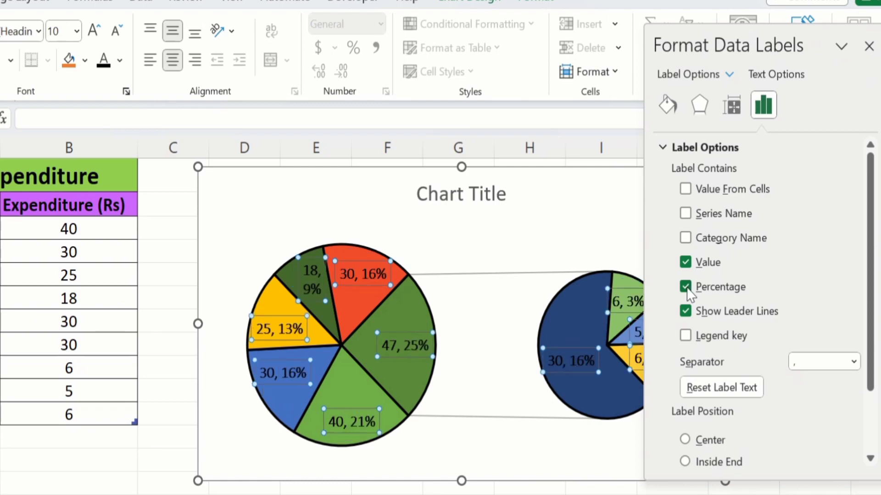
click(686, 263)
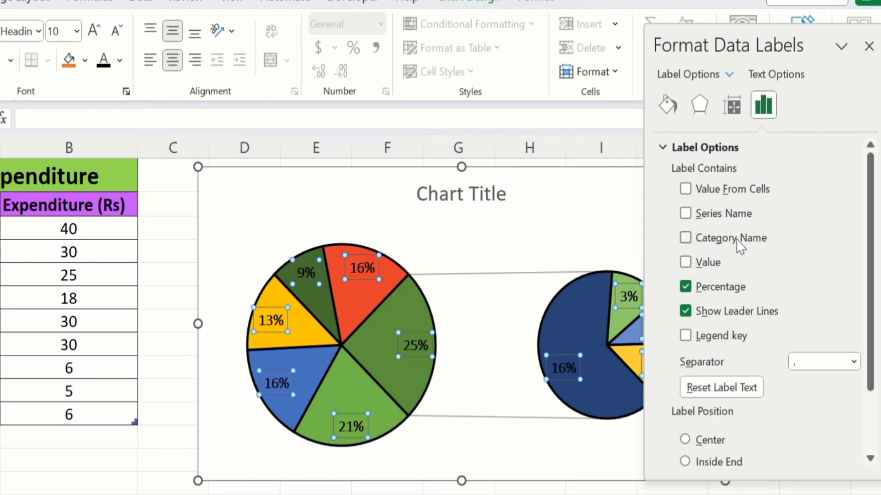
click(685, 238)
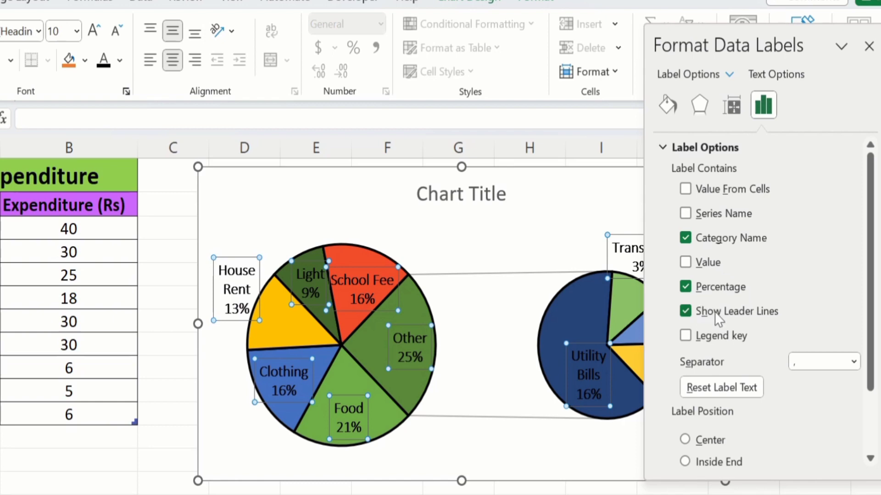
click(686, 311)
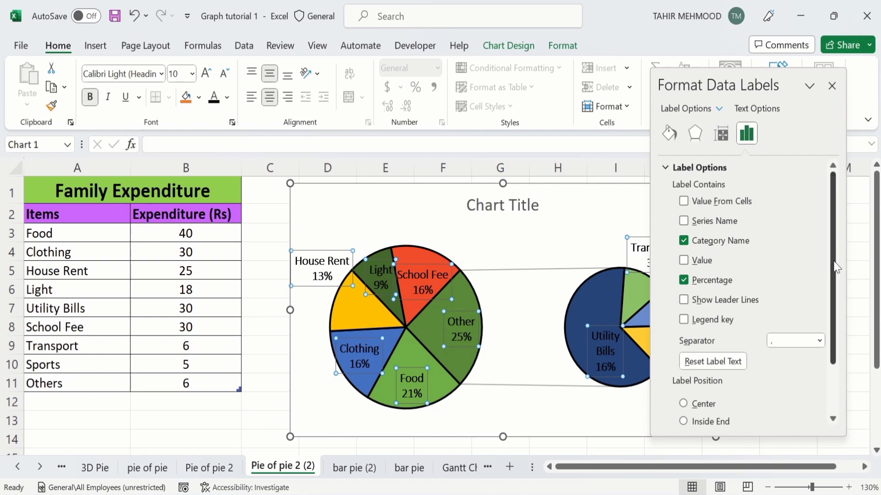
drag(835, 267, 834, 330)
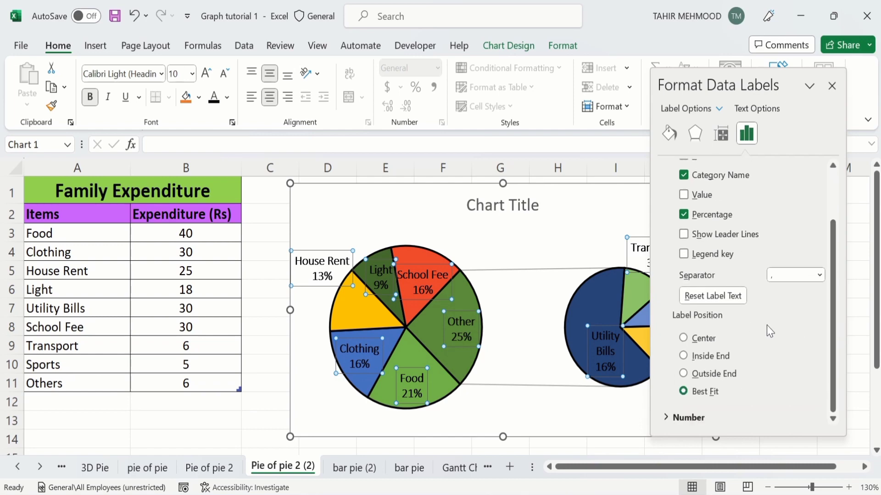
click(684, 356)
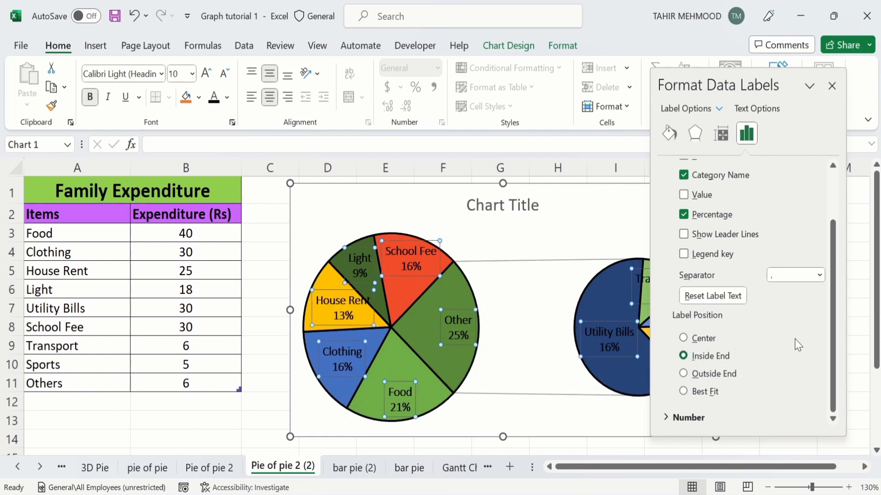
click(832, 86)
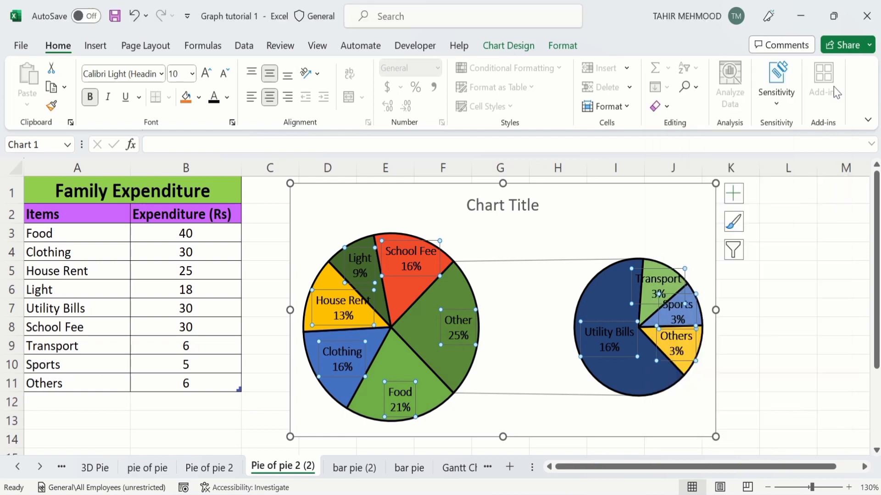
Step: Set the series lines joining the two pies to Solid line in Format Series Lines
click(543, 265)
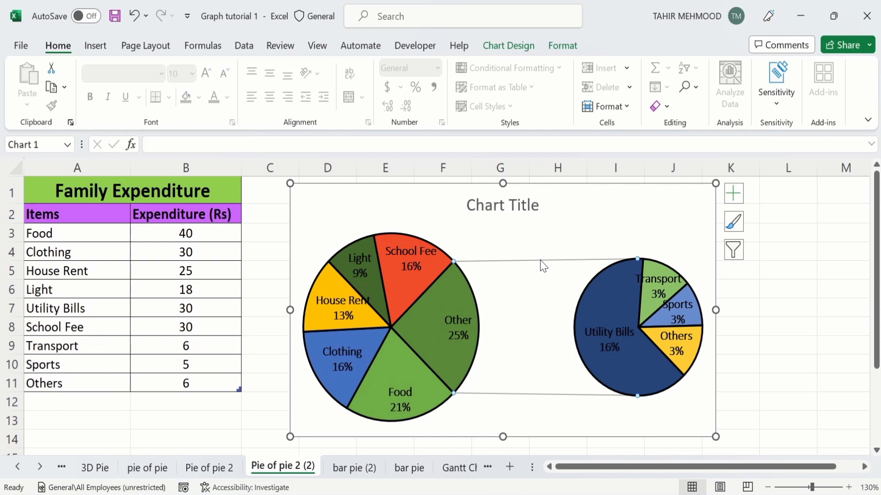
right_click(543, 265)
click(587, 384)
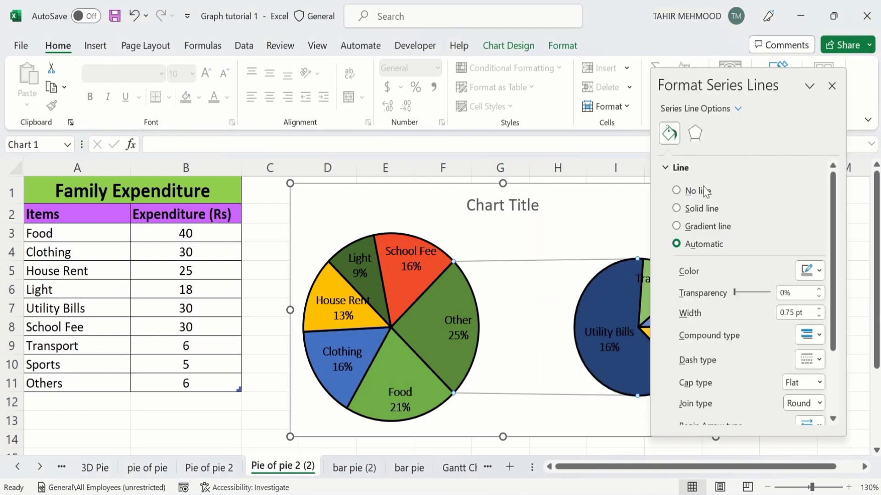
click(676, 209)
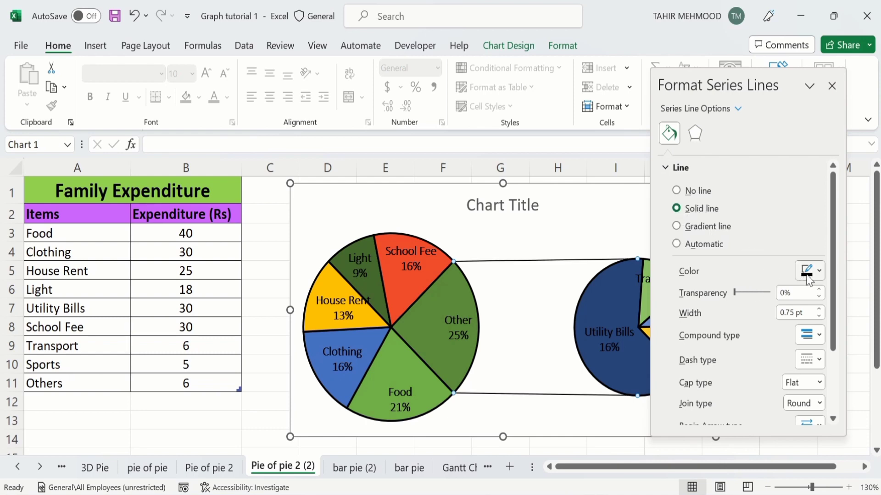
click(831, 86)
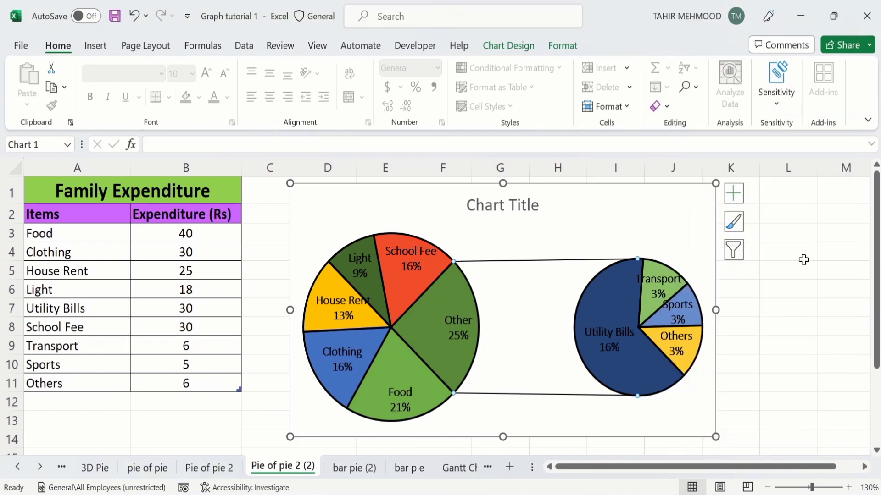
Step: Replace the 'Chart Title' placeholder with 'Family Expenditure' via the formula bar
click(494, 201)
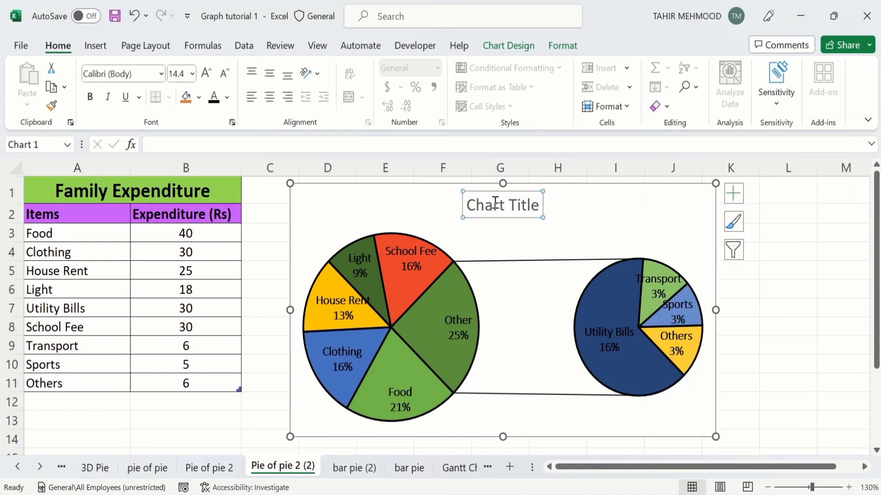
click(198, 142)
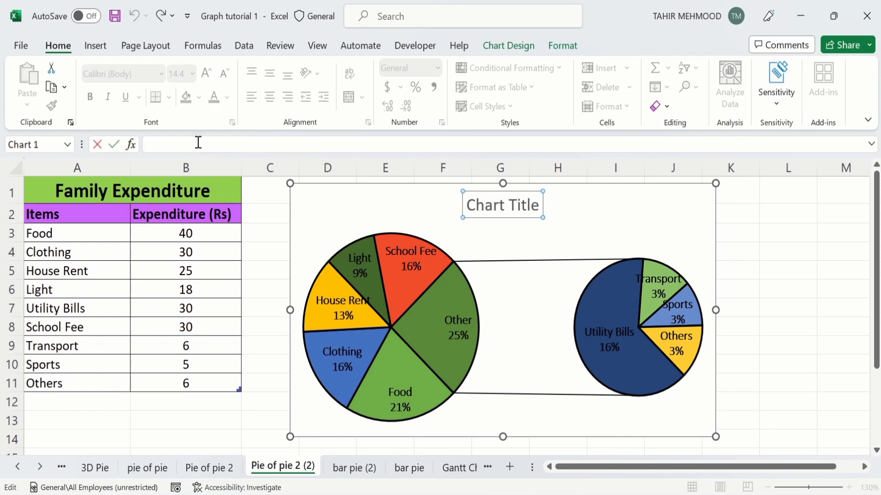
text(Family Expenditure)
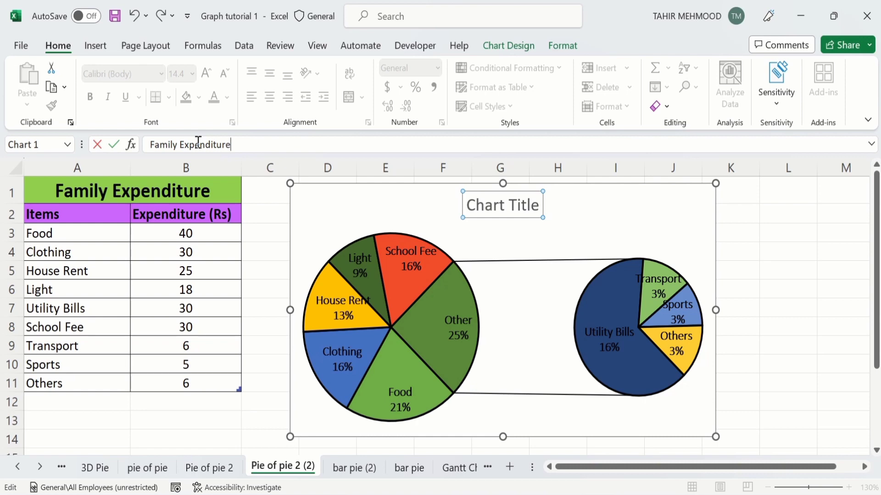
key(Return)
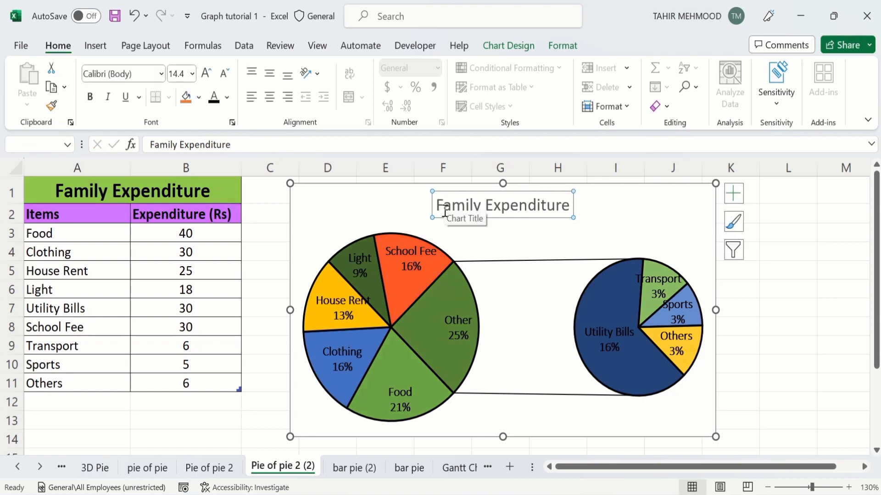